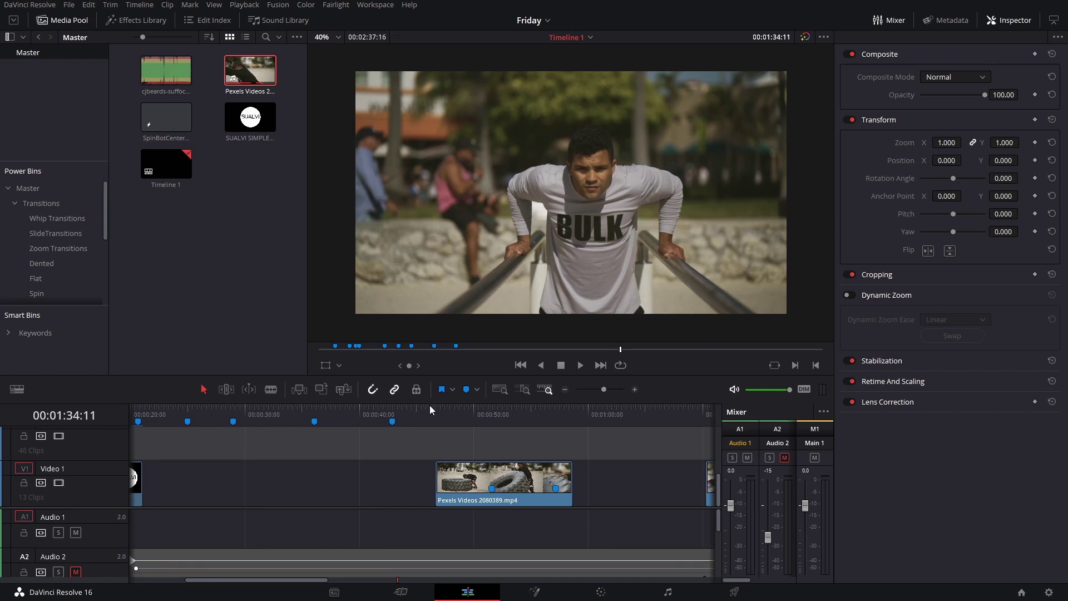
Locate and select the tire-flipping clip on Video 1 between the 40-second and one-minute marks.
{"action": "scroll", "coordinate": [389, 456], "scroll_direction": "right", "scroll_amount": 5}
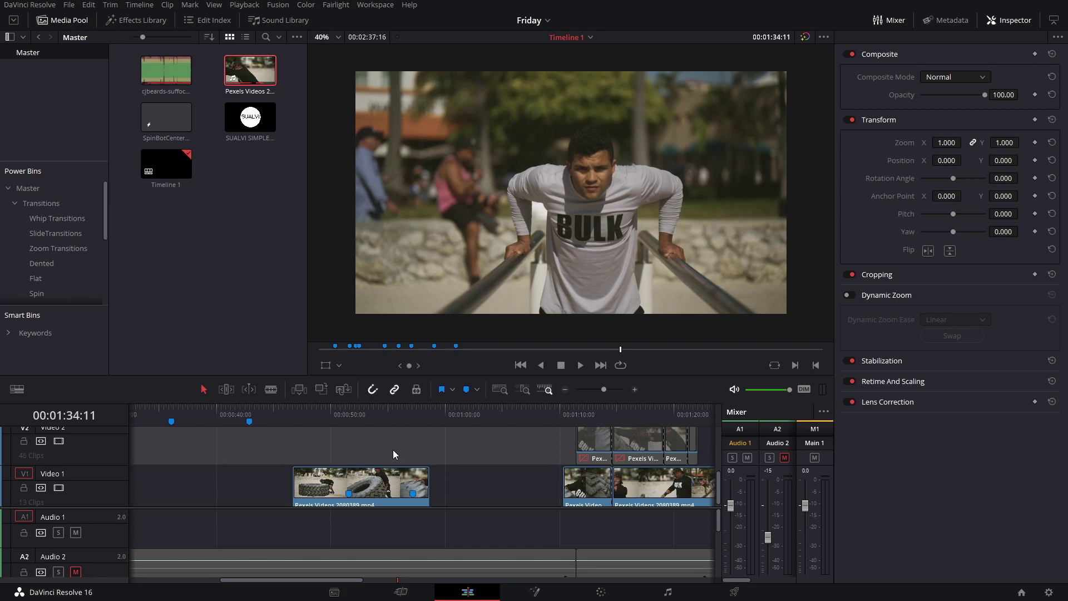
{"action": "scroll", "coordinate": [449, 472], "scroll_direction": "right", "scroll_amount": 5}
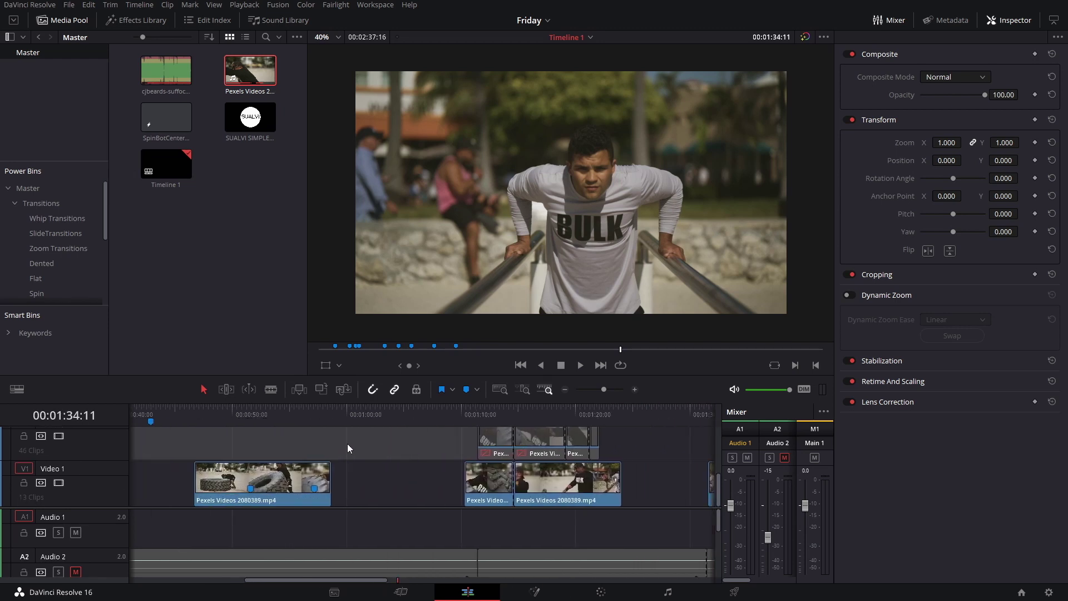
{"action": "scroll", "coordinate": [393, 446], "scroll_direction": "right", "scroll_amount": 2}
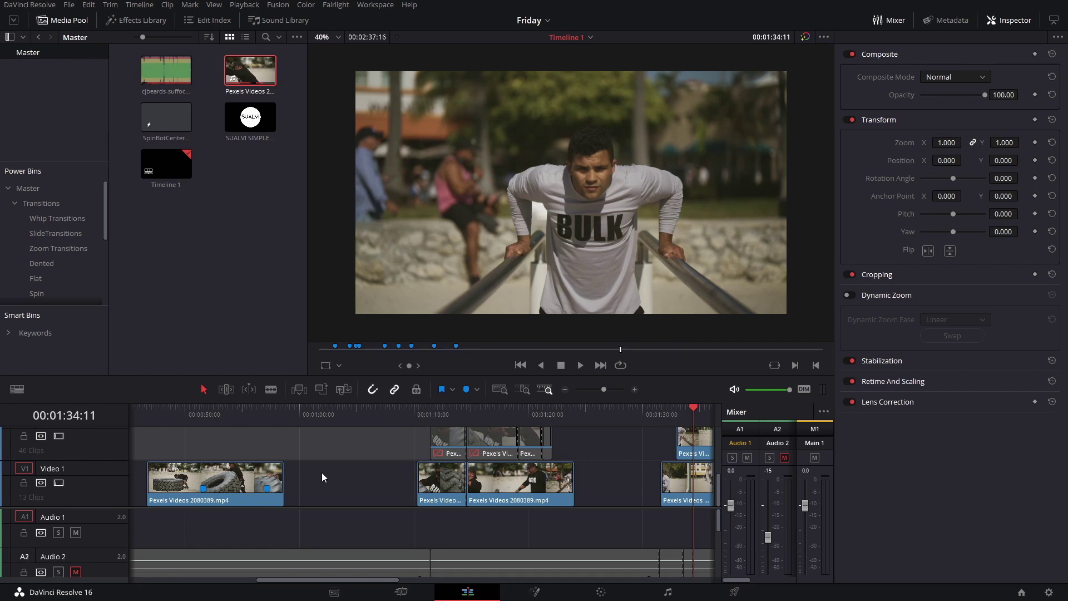
{"action": "scroll", "coordinate": [322, 472], "scroll_direction": "left", "scroll_amount": 6}
{"action": "left_click", "coordinate": [400, 488]}
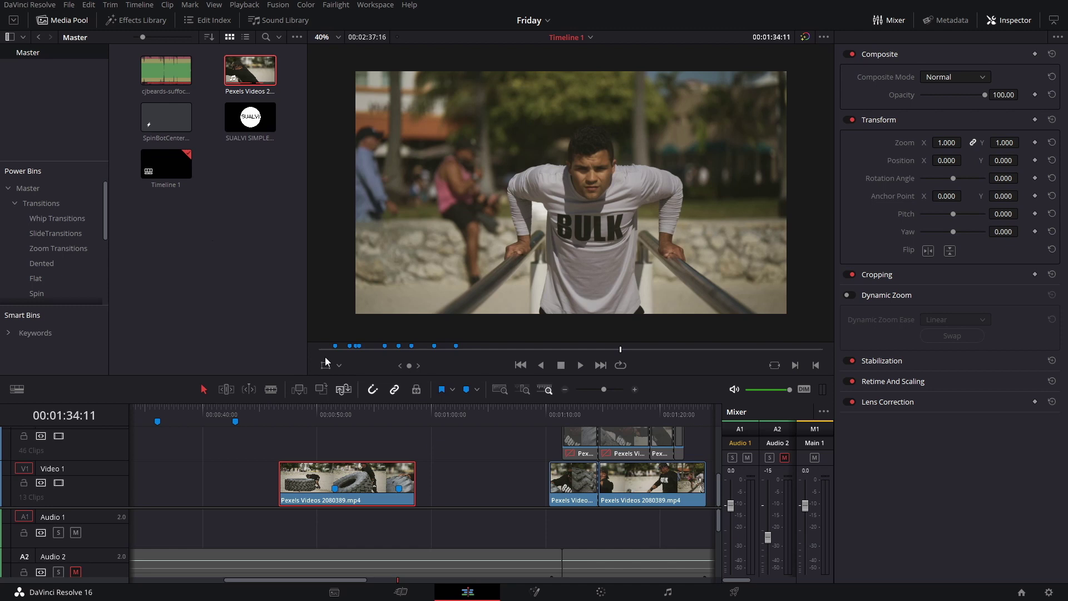
{"action": "left_click", "coordinate": [117, 25]}
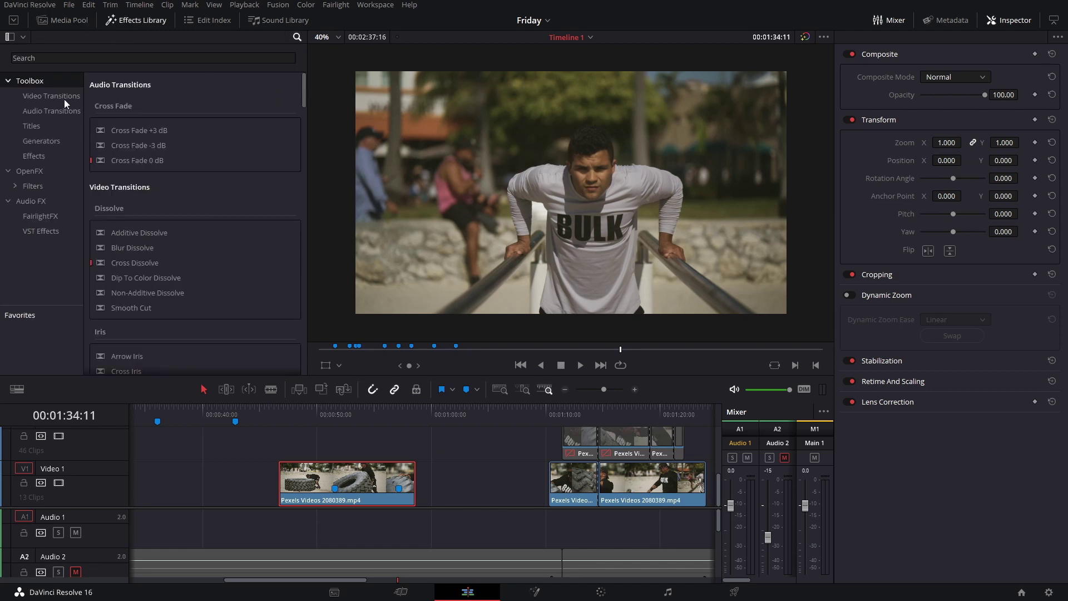
{"action": "left_click", "coordinate": [35, 168]}
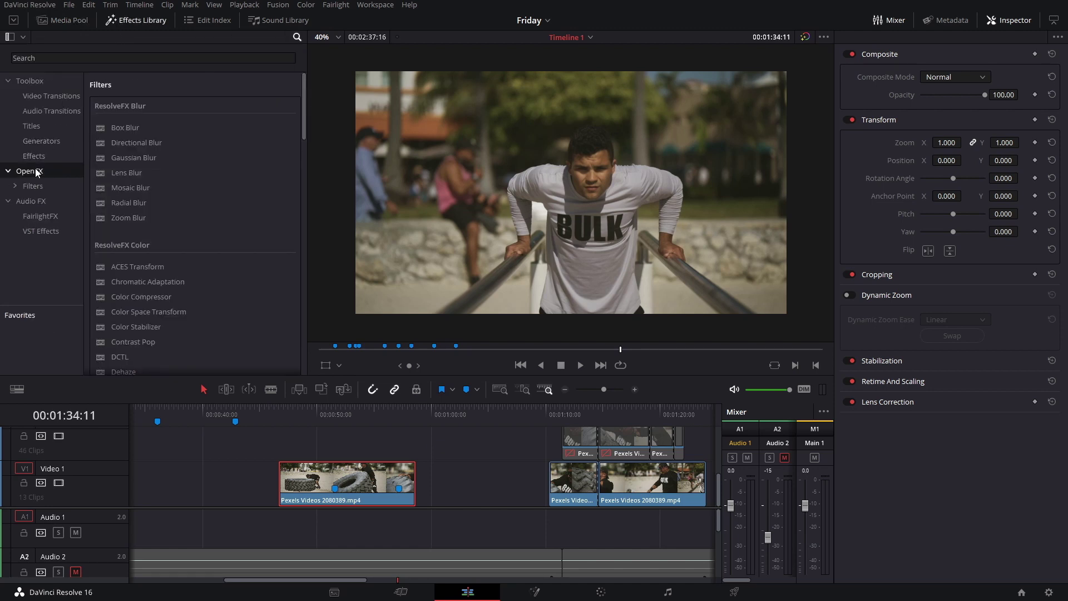
{"action": "left_click", "coordinate": [65, 22]}
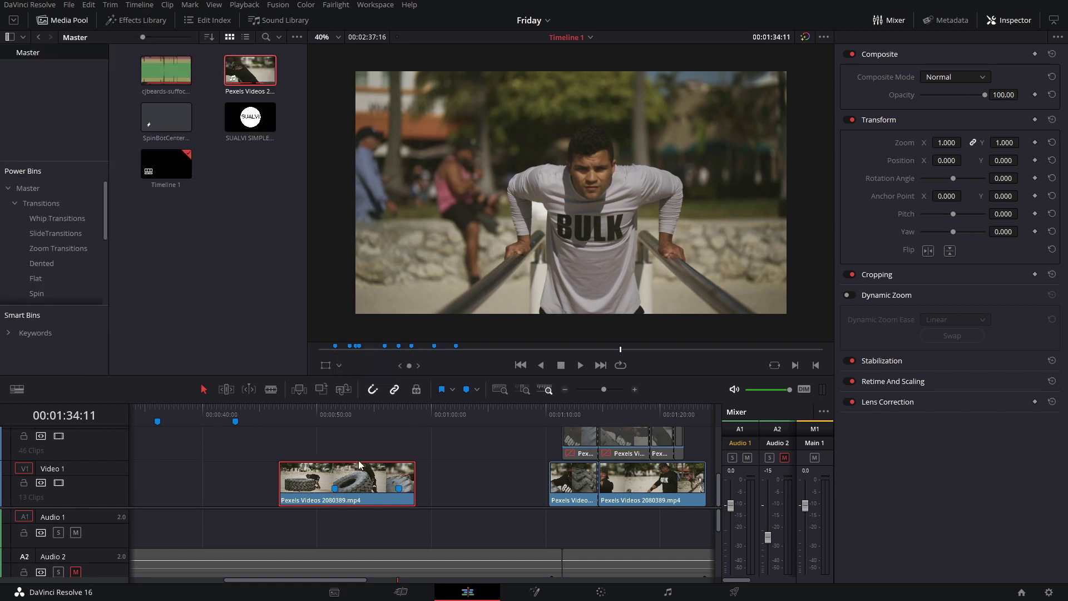
Place a Solid Color generator on Video 2 above the tire clip from 00:00:52:04, keeping its color black (#000000).
{"action": "left_click", "coordinate": [365, 421]}
{"action": "left_click", "coordinate": [63, 20]}
{"action": "left_click", "coordinate": [77, 23]}
{"action": "left_click", "coordinate": [124, 21]}
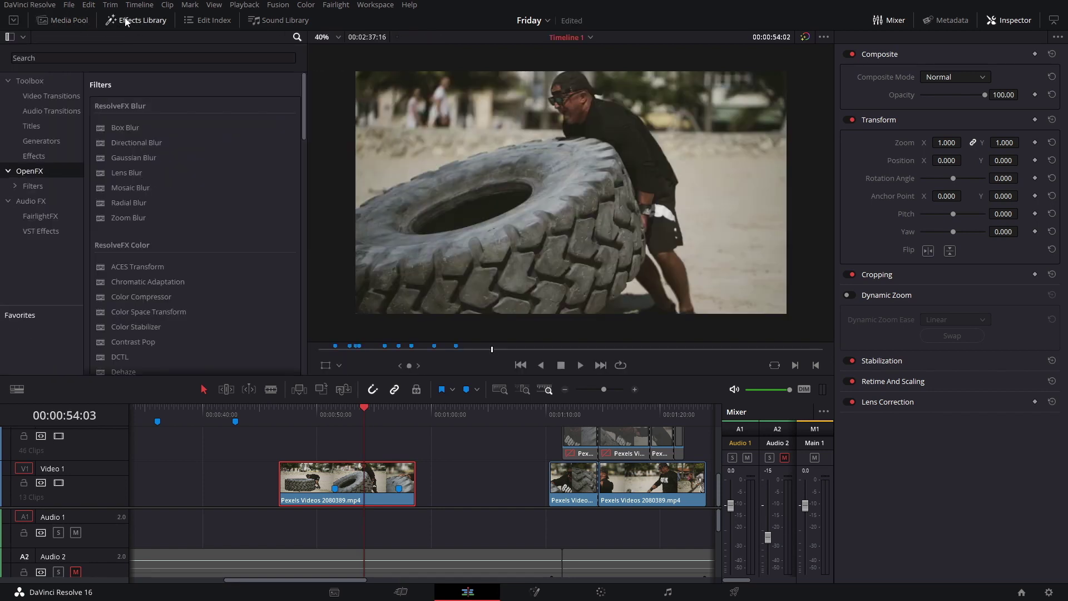
{"action": "left_click", "coordinate": [37, 157]}
{"action": "left_click", "coordinate": [45, 143]}
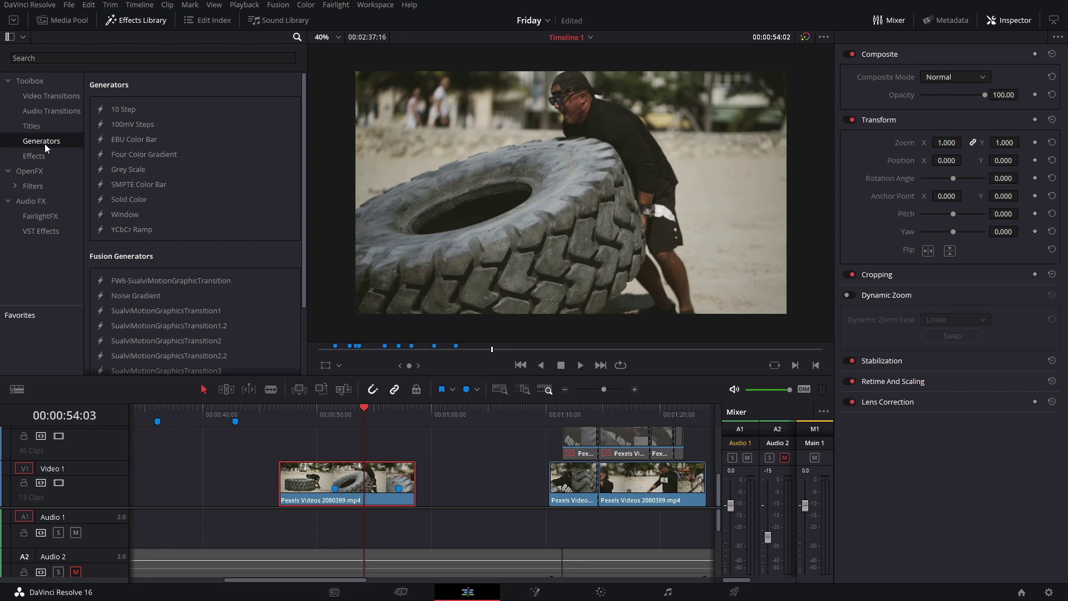
{"action": "left_click_drag", "start_coordinate": [135, 197], "coordinate": [355, 414]}
{"action": "left_click", "coordinate": [368, 442]}
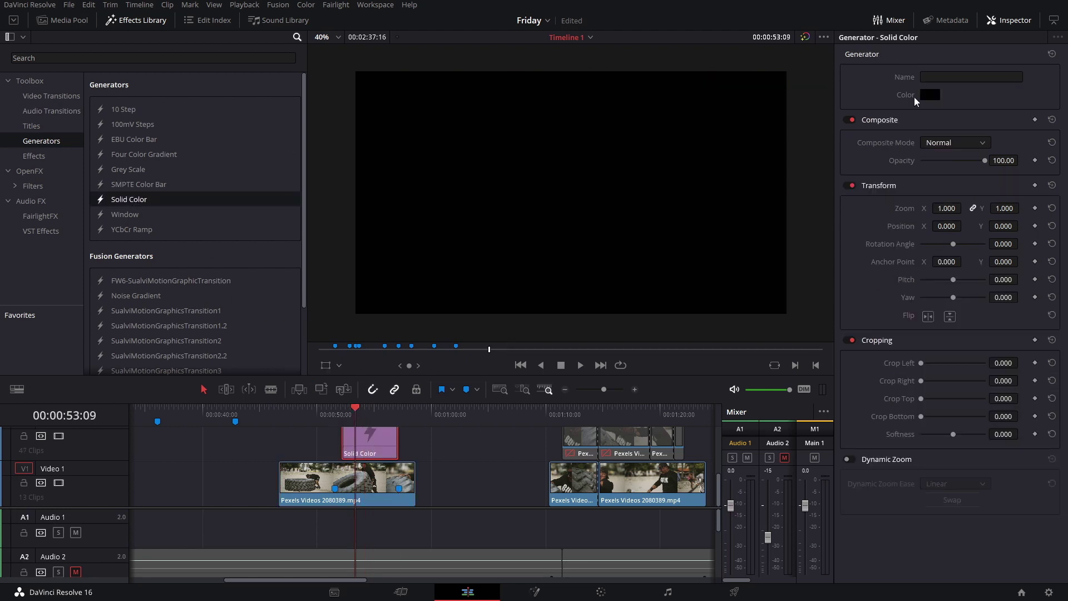
{"action": "left_click", "coordinate": [927, 97]}
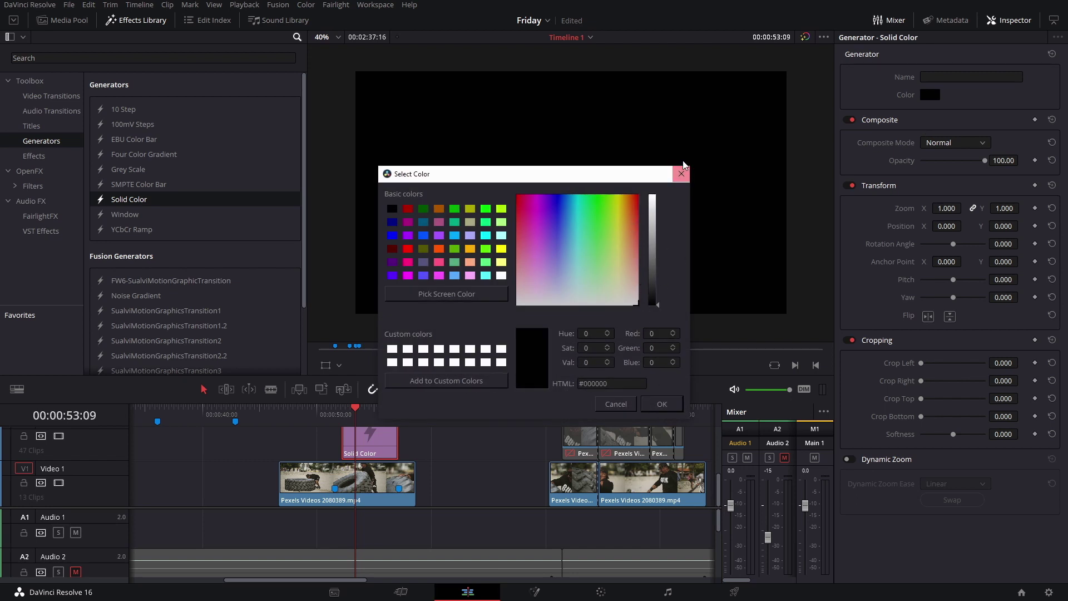
{"action": "left_click", "coordinate": [672, 400]}
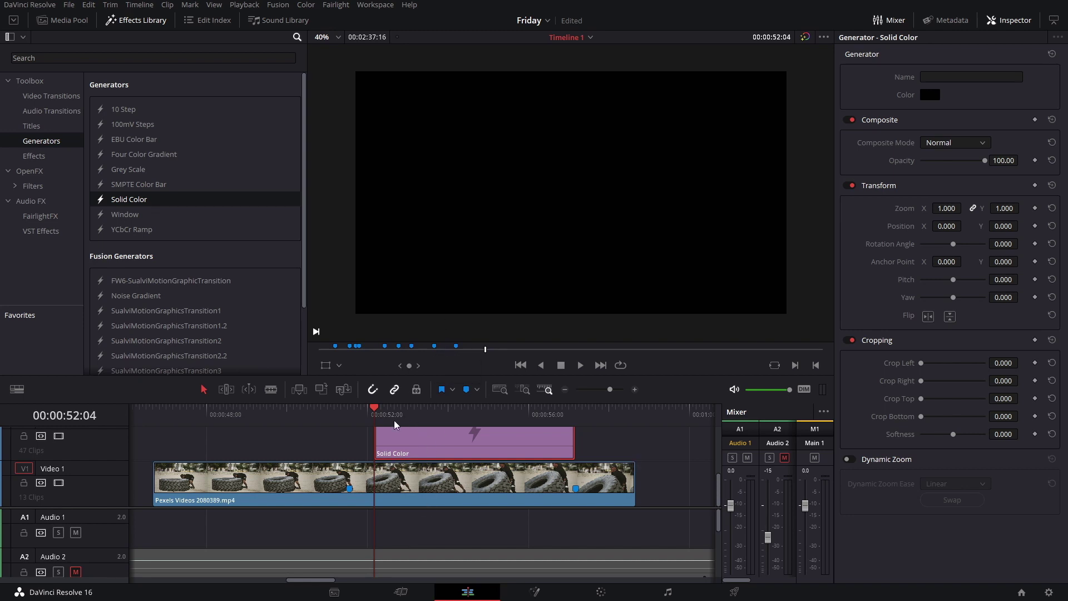
Split the Solid Color clip frame by frame from its start, cutting at 00:00:52:05 and 00:00:52:06.
{"action": "key", "text": "space"}
{"action": "left_click", "coordinate": [374, 423]}
{"action": "scroll", "coordinate": [405, 465], "scroll_direction": "up", "scroll_amount": 1}
{"action": "scroll", "coordinate": [406, 465], "scroll_direction": "down", "scroll_amount": 1}
{"action": "scroll", "coordinate": [406, 467], "scroll_direction": "up", "scroll_amount": 3}
{"action": "scroll", "coordinate": [404, 471], "scroll_direction": "down", "scroll_amount": 3}
{"action": "key", "text": "Right"}
{"action": "key", "text": "Right"}
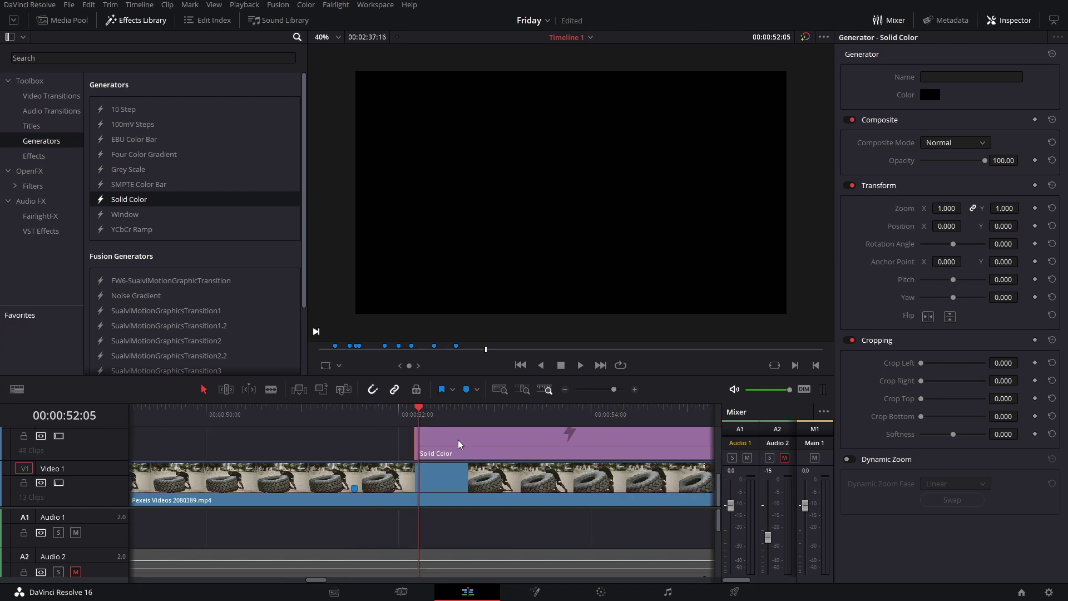
{"action": "key", "text": "Right"}
{"action": "key", "text": "ctrl+b"}
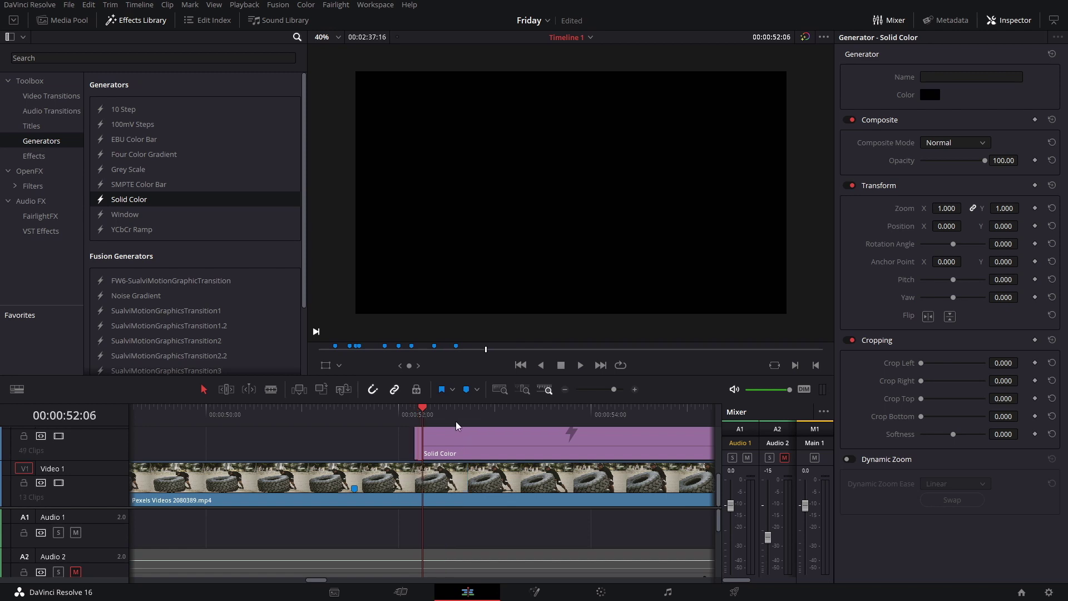
{"action": "left_click", "coordinate": [482, 443]}
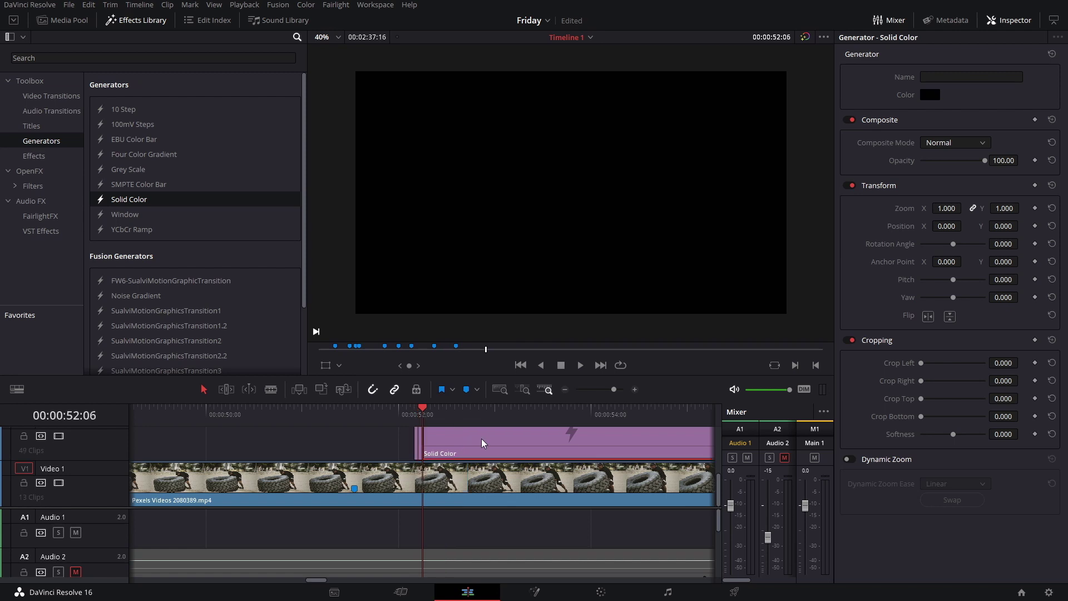
{"action": "key", "text": "Down"}
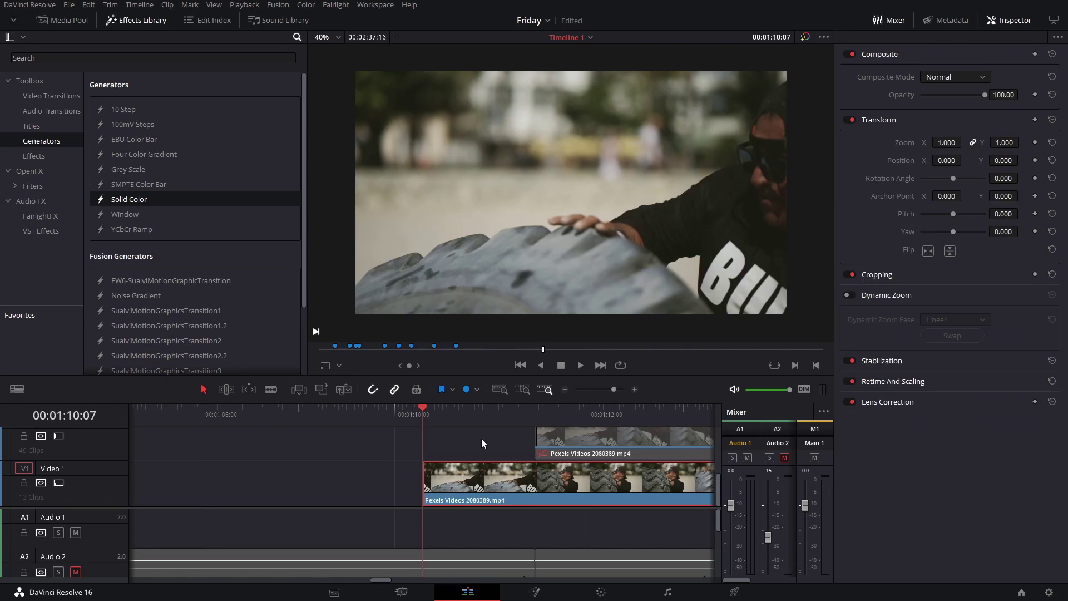
{"action": "scroll", "coordinate": [525, 502], "scroll_direction": "right", "scroll_amount": 3}
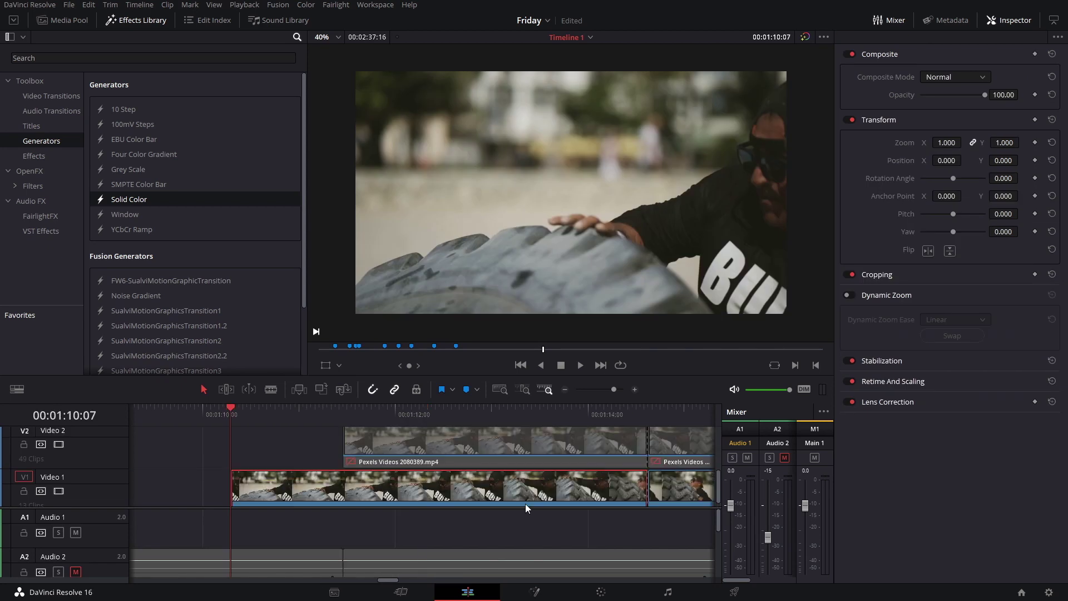
{"action": "scroll", "coordinate": [701, 500], "scroll_direction": "left", "scroll_amount": 8}
{"action": "scroll", "coordinate": [516, 498], "scroll_direction": "down", "scroll_amount": 1}
{"action": "scroll", "coordinate": [515, 498], "scroll_direction": "down", "scroll_amount": 10}
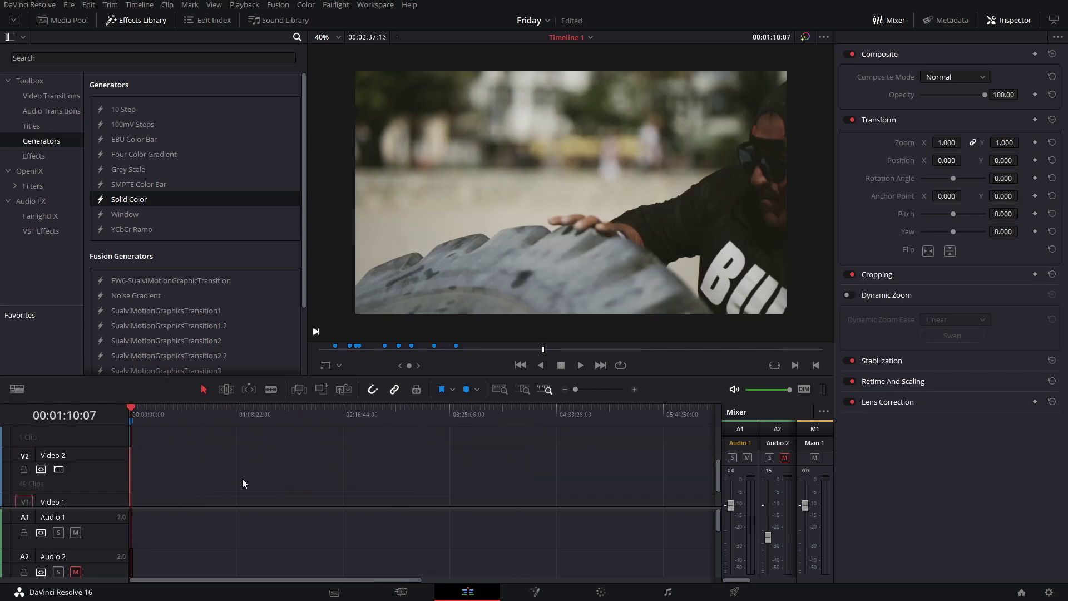
{"action": "scroll", "coordinate": [175, 479], "scroll_direction": "up", "scroll_amount": 4}
{"action": "left_click", "coordinate": [251, 419]}
{"action": "scroll", "coordinate": [258, 456], "scroll_direction": "up", "scroll_amount": 2}
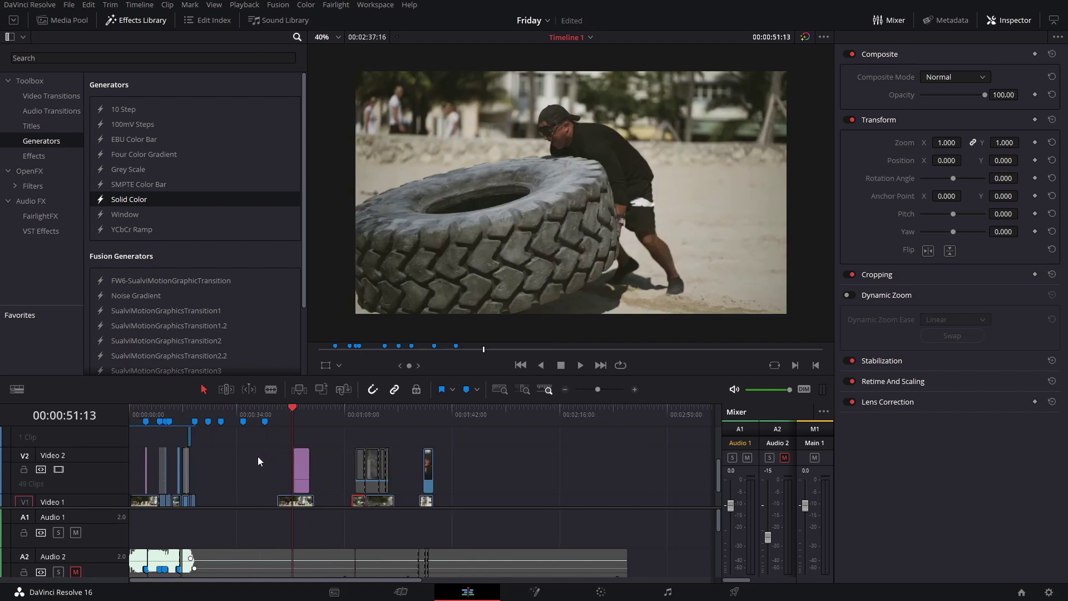
Continue splitting the Solid Color clip at every frame up to 00:00:52:14 and delete the long remainder.
{"action": "scroll", "coordinate": [405, 462], "scroll_direction": "up", "scroll_amount": 3}
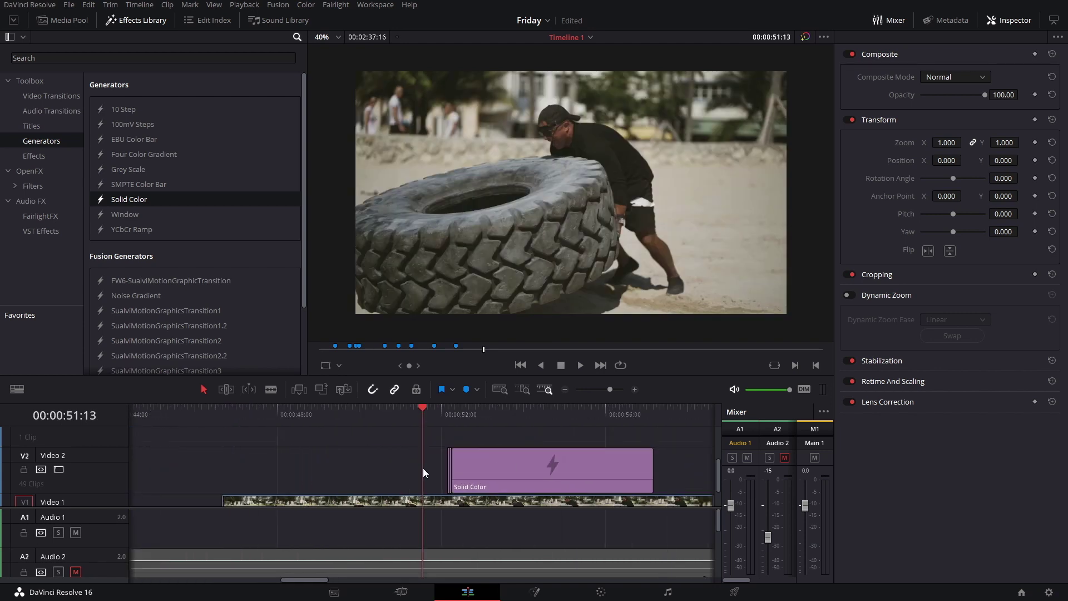
{"action": "scroll", "coordinate": [295, 467], "scroll_direction": "up", "scroll_amount": 2}
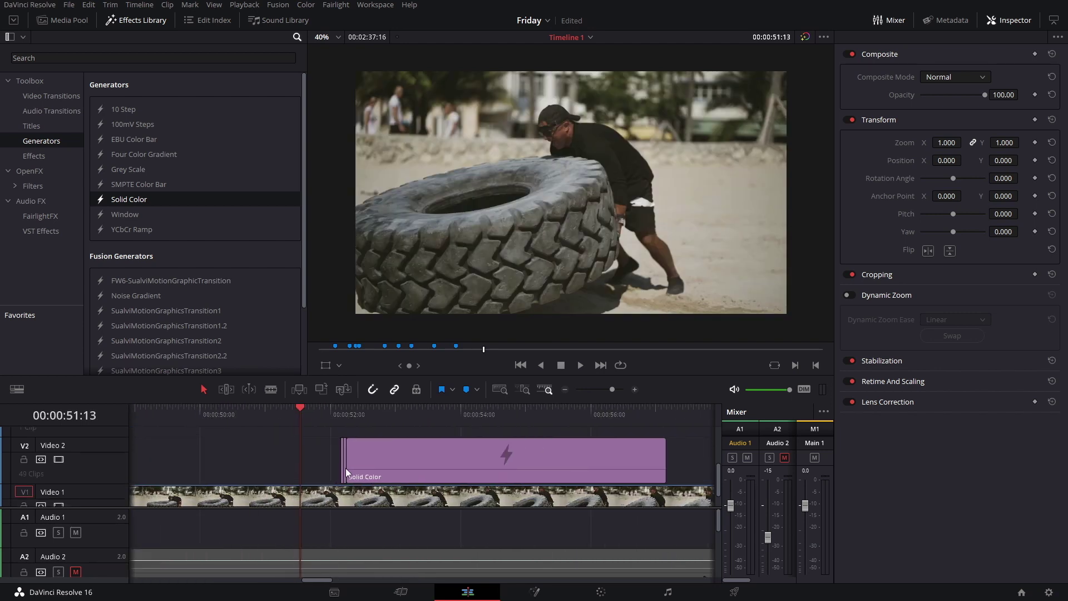
{"action": "scroll", "coordinate": [346, 468], "scroll_direction": "up", "scroll_amount": 2}
{"action": "left_click_drag", "start_coordinate": [411, 463], "coordinate": [225, 445]}
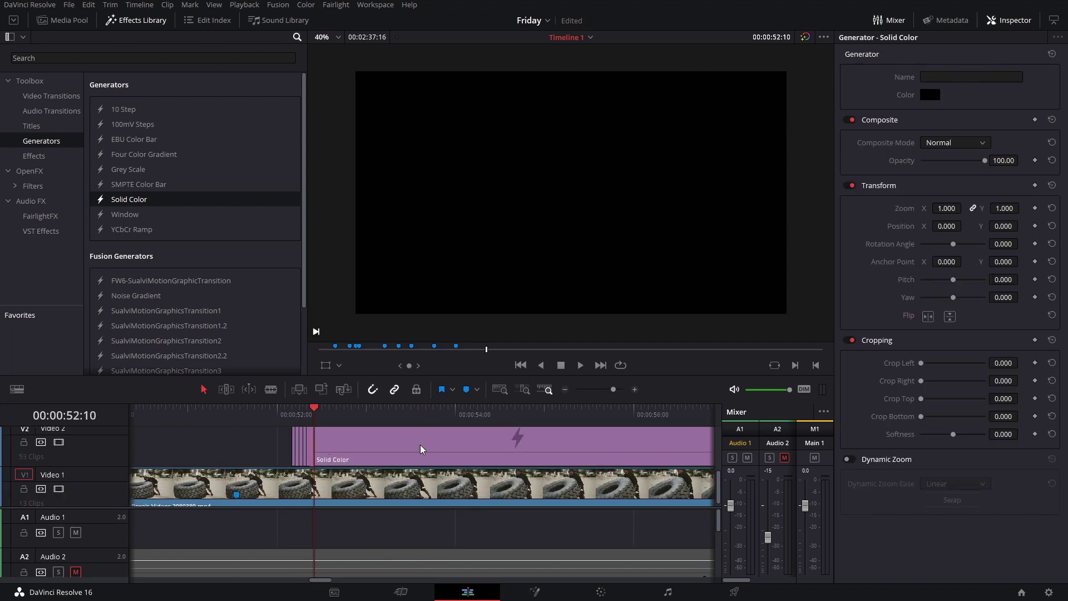
{"action": "left_click", "coordinate": [420, 445]}
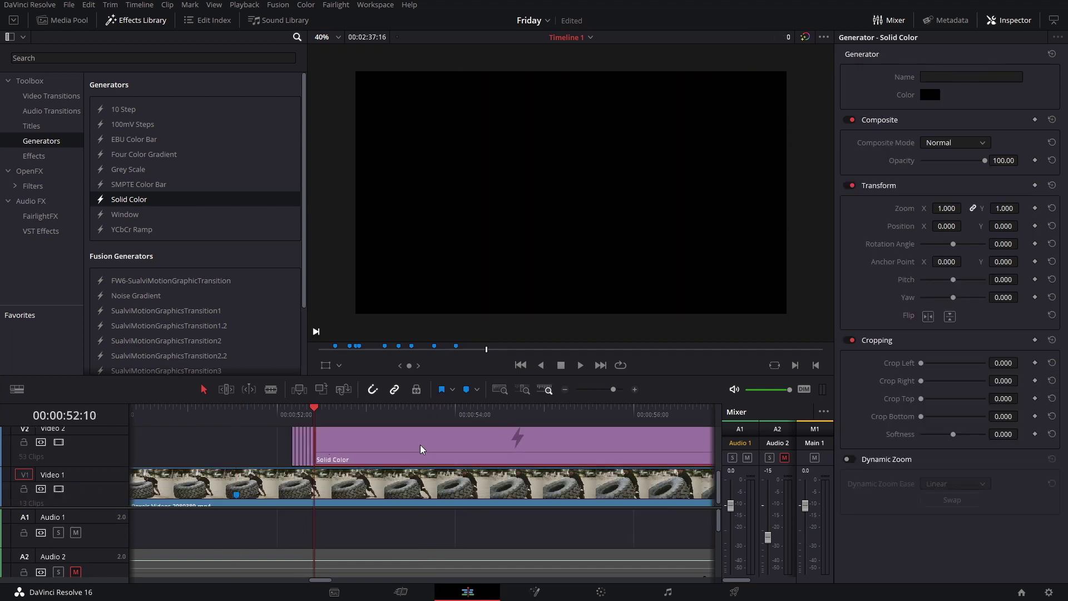
{"action": "key", "text": "Right"}
{"action": "key", "text": "ctrl+b"}
{"action": "key", "text": "Right"}
{"action": "key", "text": "ctrl+b"}
{"action": "key", "text": "Right"}
{"action": "key", "text": "ctrl+b"}
{"action": "left_click", "coordinate": [419, 445]}
{"action": "key", "text": "Right"}
{"action": "key", "text": "ctrl+b"}
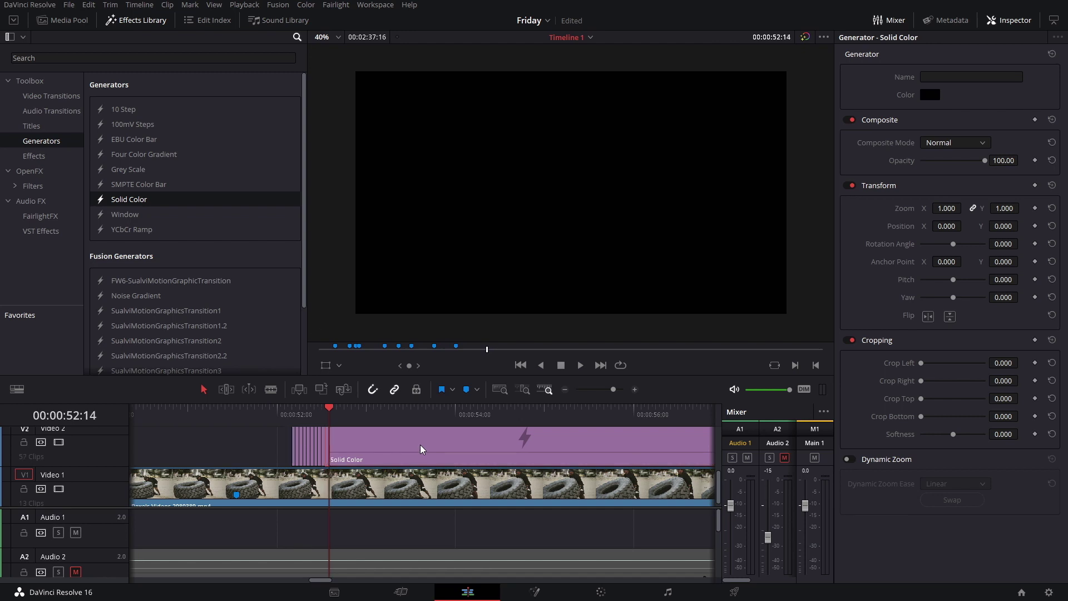
{"action": "scroll", "coordinate": [420, 445], "scroll_direction": "up", "scroll_amount": 1}
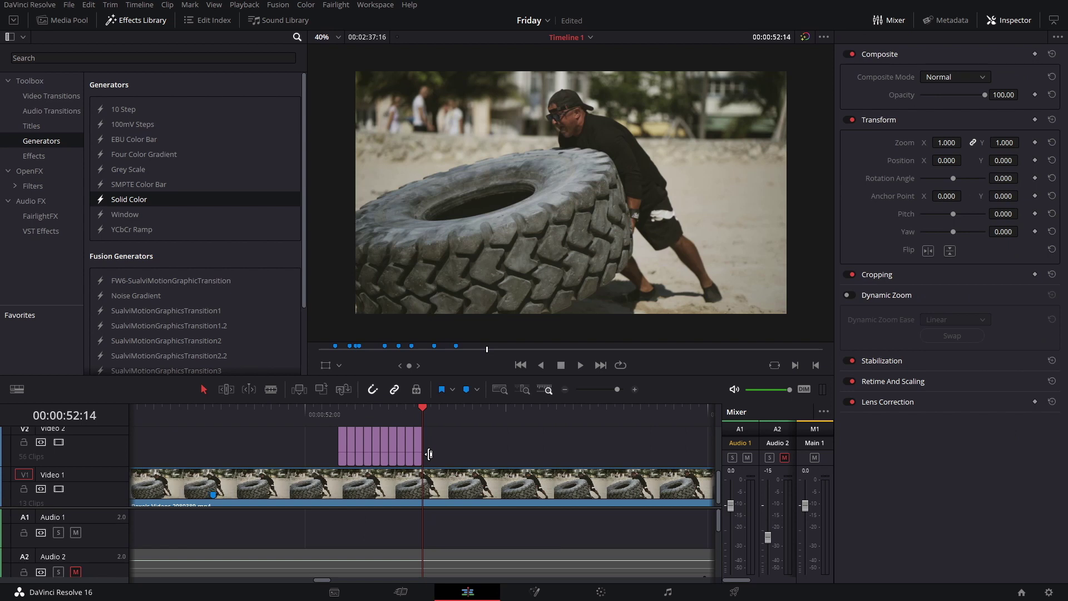
Delete every second one-frame Solid Color slice on Video 2, starting with the second and ending with the tenth.
{"action": "left_click", "coordinate": [353, 460]}
{"action": "left_click_drag", "start_coordinate": [355, 414], "coordinate": [349, 412]}
{"action": "key", "text": "Right"}
{"action": "key", "text": "Left"}
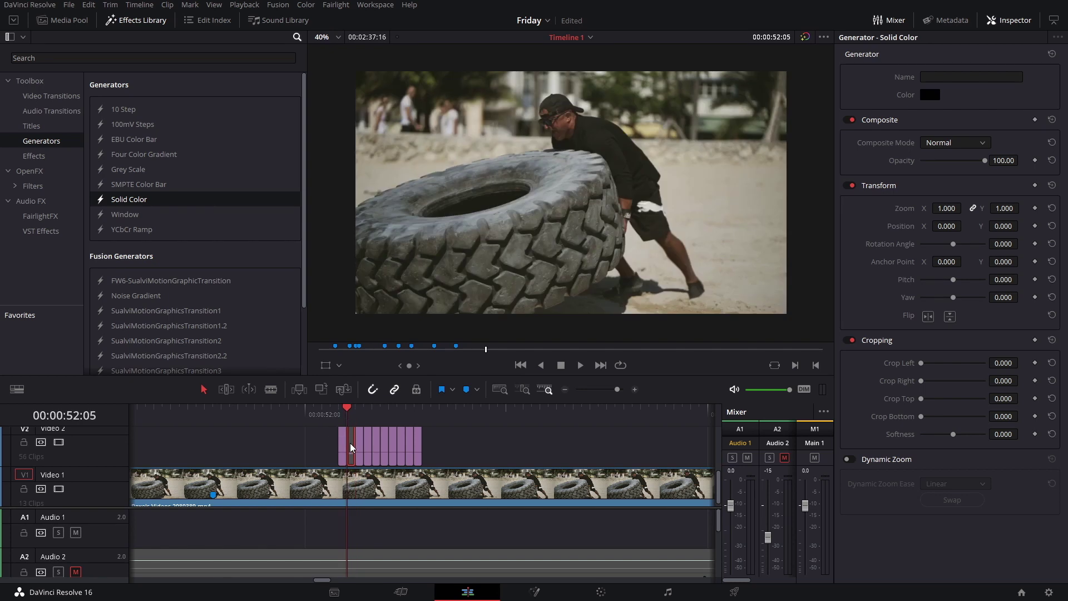
{"action": "key", "text": "d"}
{"action": "key", "text": "BackSpace"}
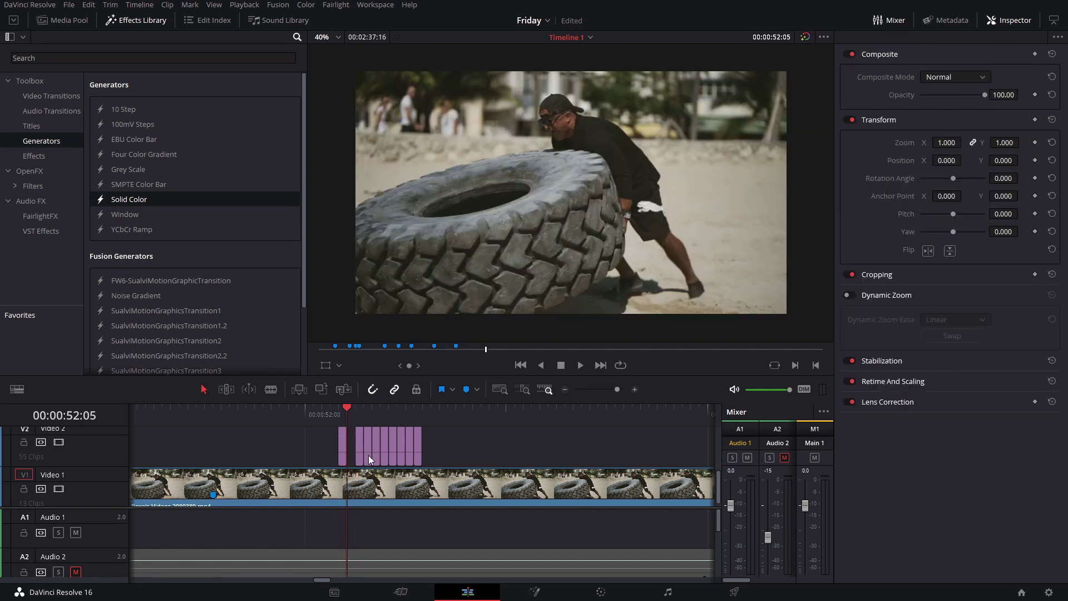
{"action": "left_click", "coordinate": [368, 455]}
{"action": "key", "text": "BackSpace"}
{"action": "left_click", "coordinate": [385, 457]}
{"action": "key", "text": "BackSpace"}
{"action": "left_click", "coordinate": [400, 456]}
{"action": "key", "text": "BackSpace"}
{"action": "left_click", "coordinate": [420, 455]}
{"action": "key", "text": "BackSpace"}
Play back the flicker section from just before the first black slice and return the playhead to that slice.
{"action": "left_click_drag", "start_coordinate": [342, 414], "coordinate": [288, 412]}
{"action": "left_click", "coordinate": [433, 442]}
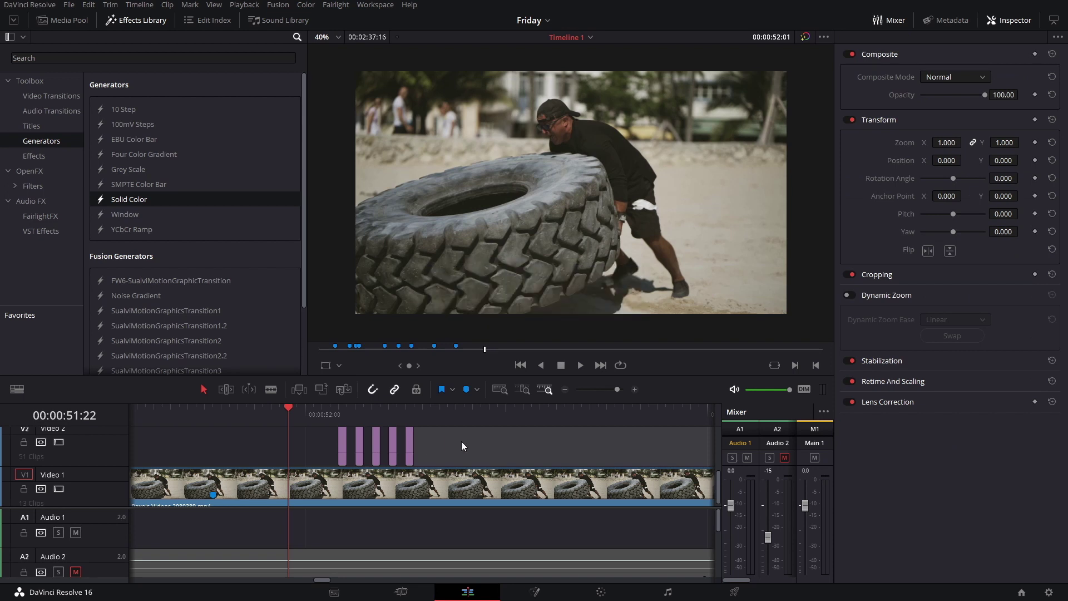
{"action": "key", "text": "space"}
{"action": "left_click", "coordinate": [329, 413]}
{"action": "key", "text": "space"}
{"action": "key", "text": "space"}
{"action": "left_click_drag", "start_coordinate": [429, 442], "coordinate": [393, 446]}
{"action": "left_click", "coordinate": [416, 445]}
{"action": "left_click", "coordinate": [345, 452]}
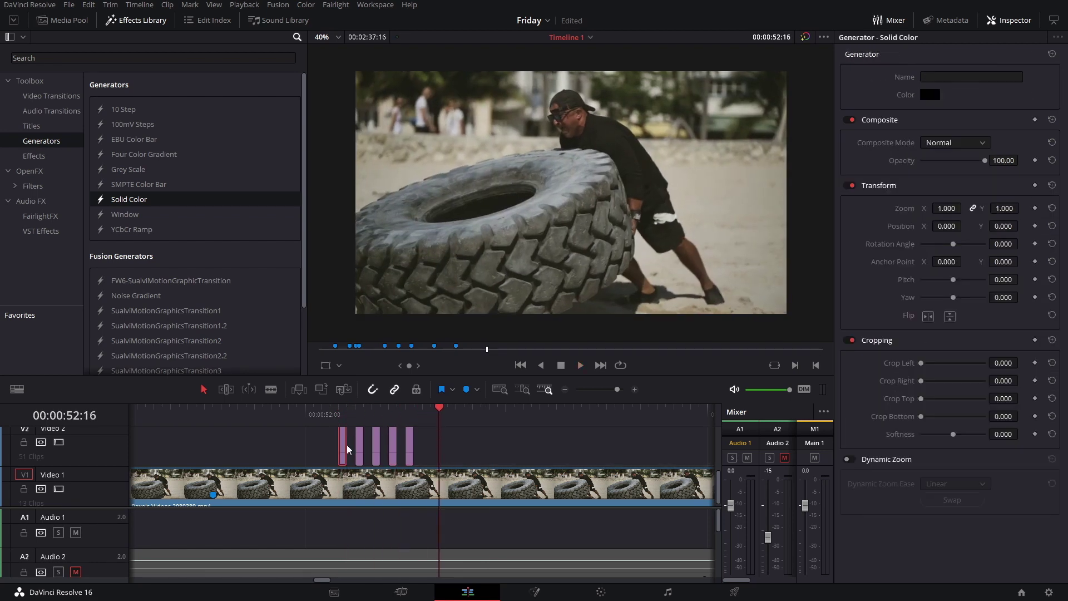
{"action": "left_click", "coordinate": [328, 419]}
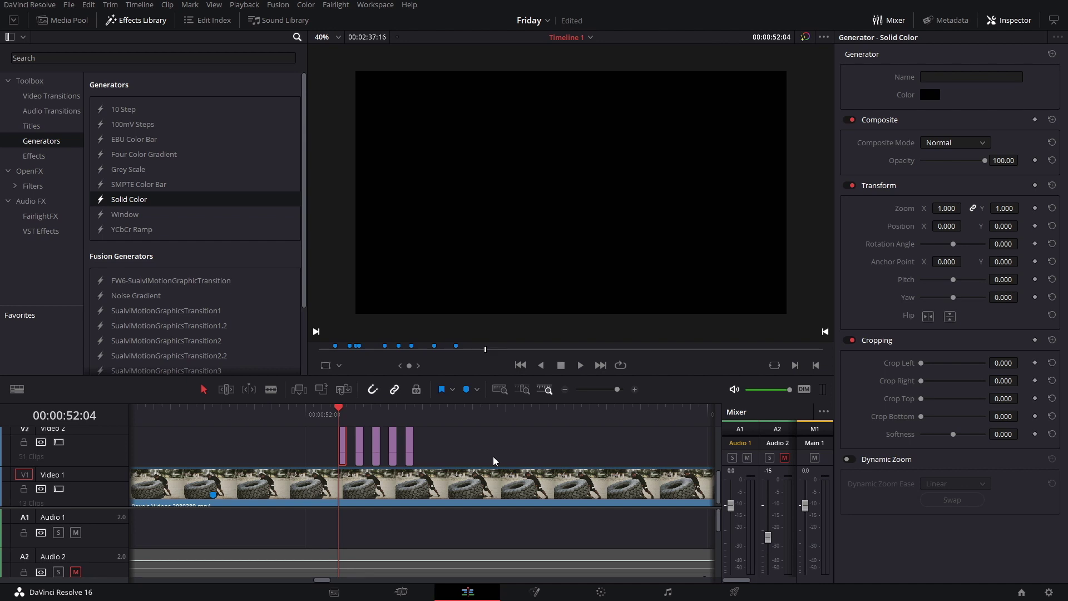
{"action": "scroll", "coordinate": [493, 461], "scroll_direction": "right", "scroll_amount": 5}
{"action": "scroll", "coordinate": [467, 456], "scroll_direction": "left", "scroll_amount": 2}
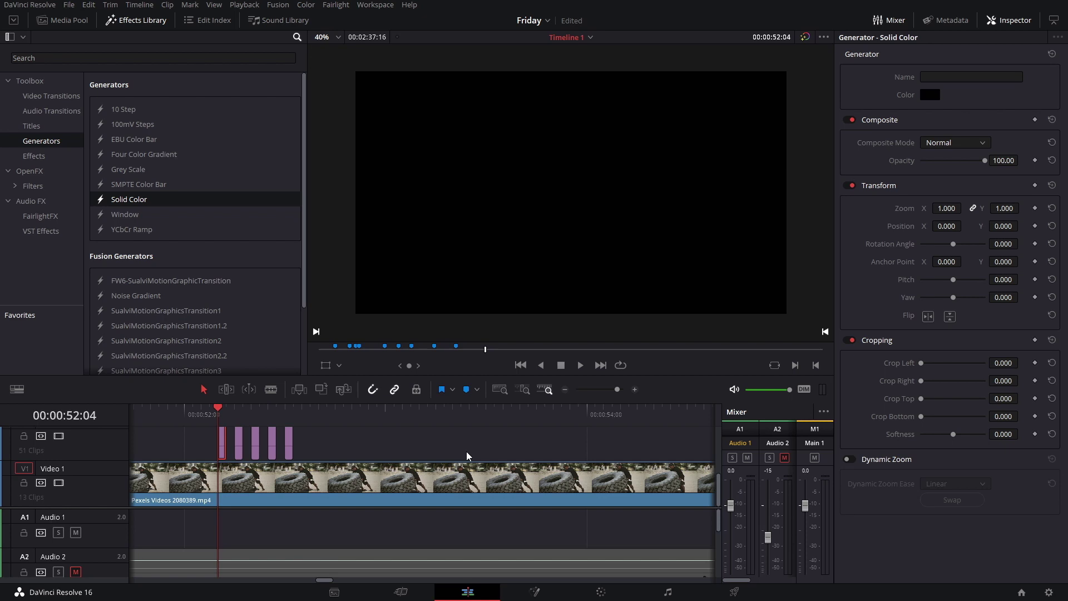
{"action": "scroll", "coordinate": [467, 456], "scroll_direction": "left", "scroll_amount": 4}
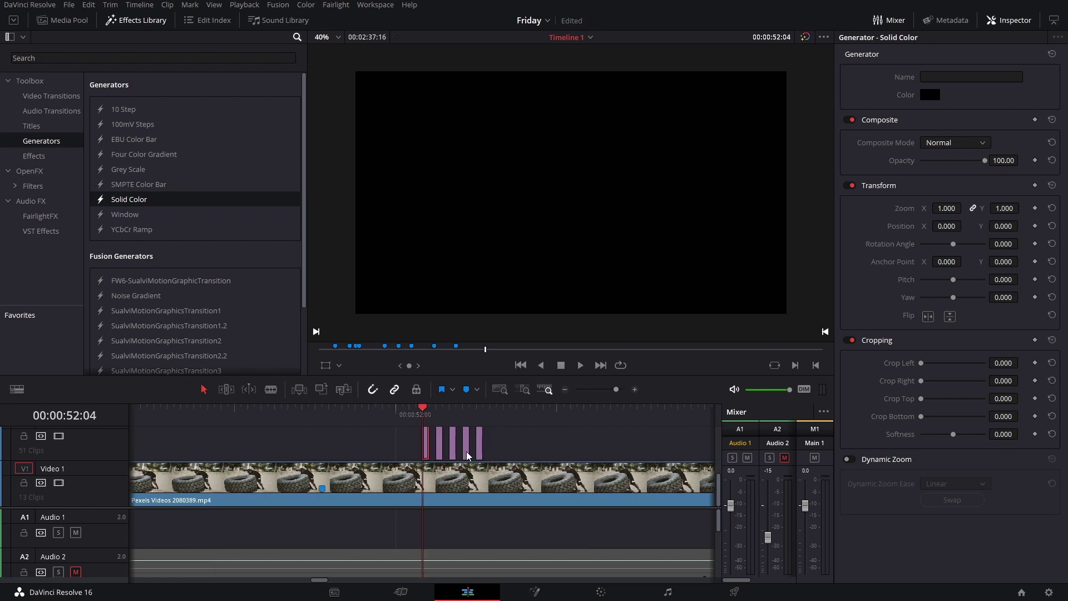
{"action": "scroll", "coordinate": [470, 457], "scroll_direction": "down", "scroll_amount": 2}
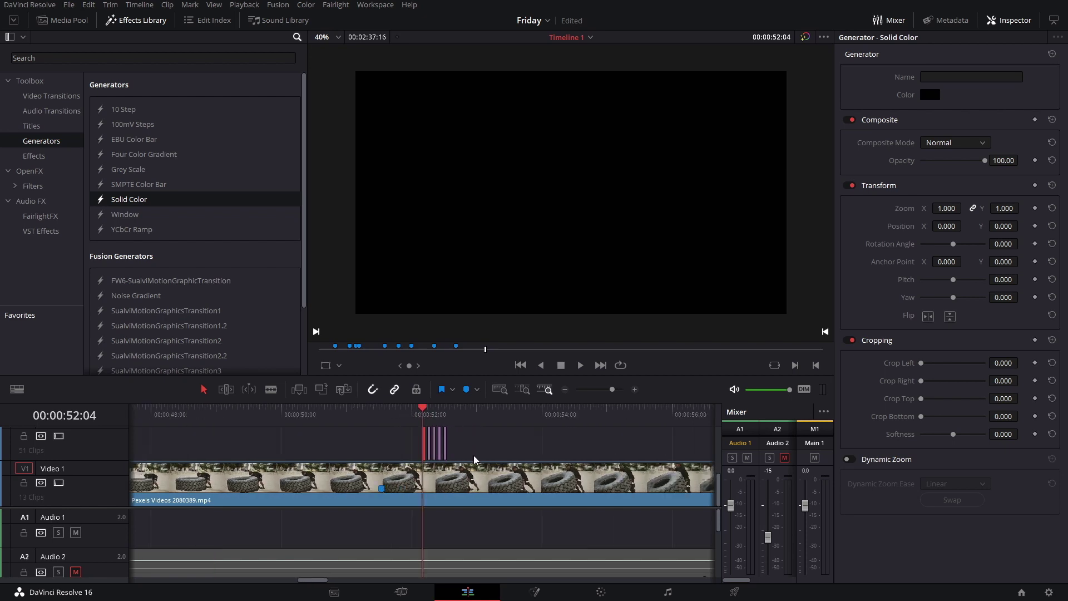
{"action": "scroll", "coordinate": [491, 461], "scroll_direction": "down", "scroll_amount": 1}
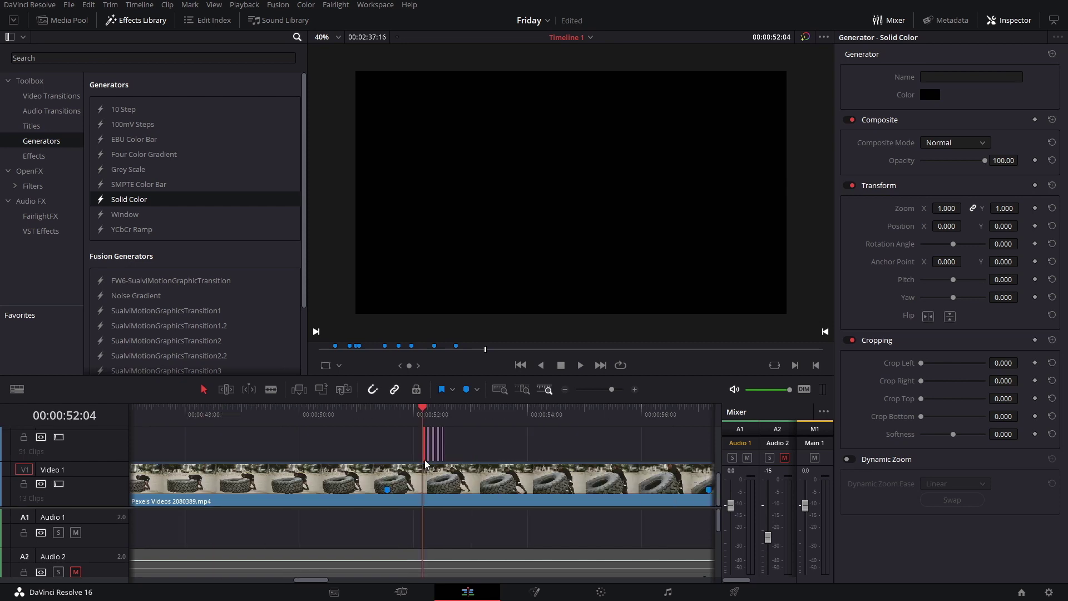
{"action": "scroll", "coordinate": [501, 457], "scroll_direction": "right", "scroll_amount": 3}
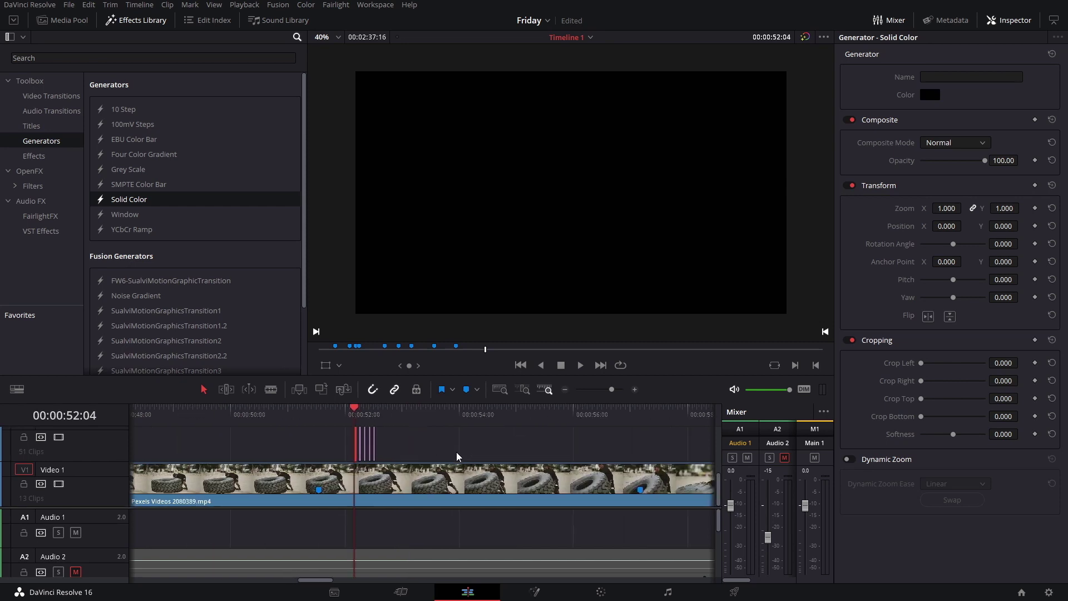
Replay the black flicker slices over the tire clip from just before the first slice and stop after them.
{"action": "left_click", "coordinate": [332, 418]}
{"action": "left_click_drag", "start_coordinate": [413, 458], "coordinate": [282, 444]}
{"action": "left_click", "coordinate": [390, 453]}
{"action": "left_click", "coordinate": [354, 422]}
{"action": "key", "text": "space"}
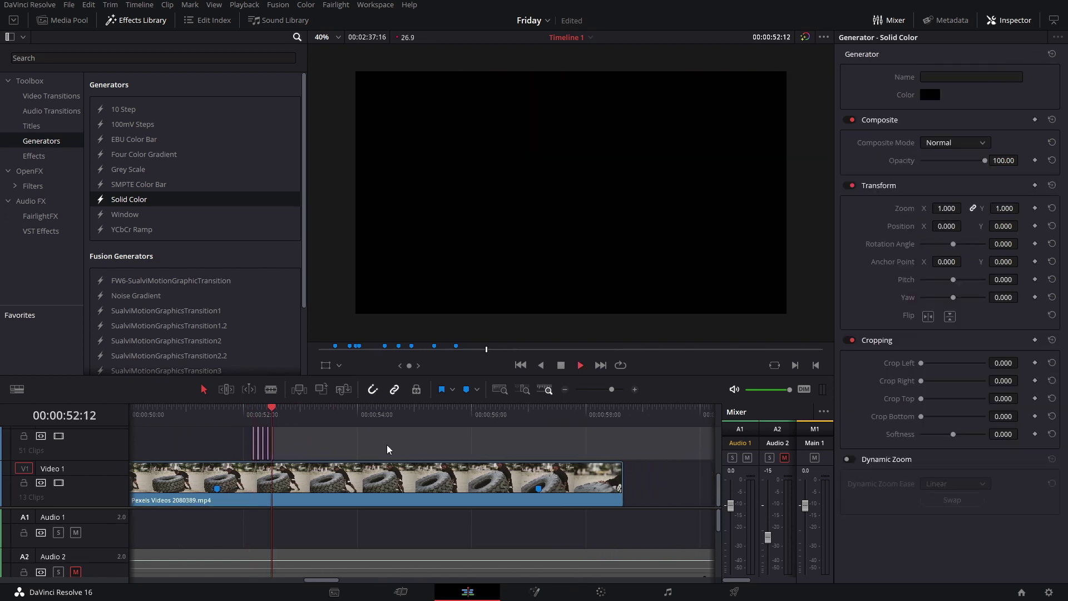
{"action": "key", "text": "space"}
Enable the four Pexels clips on Video 2 in the section after 00:01:09:16.
{"action": "left_click_drag", "start_coordinate": [538, 452], "coordinate": [168, 439]}
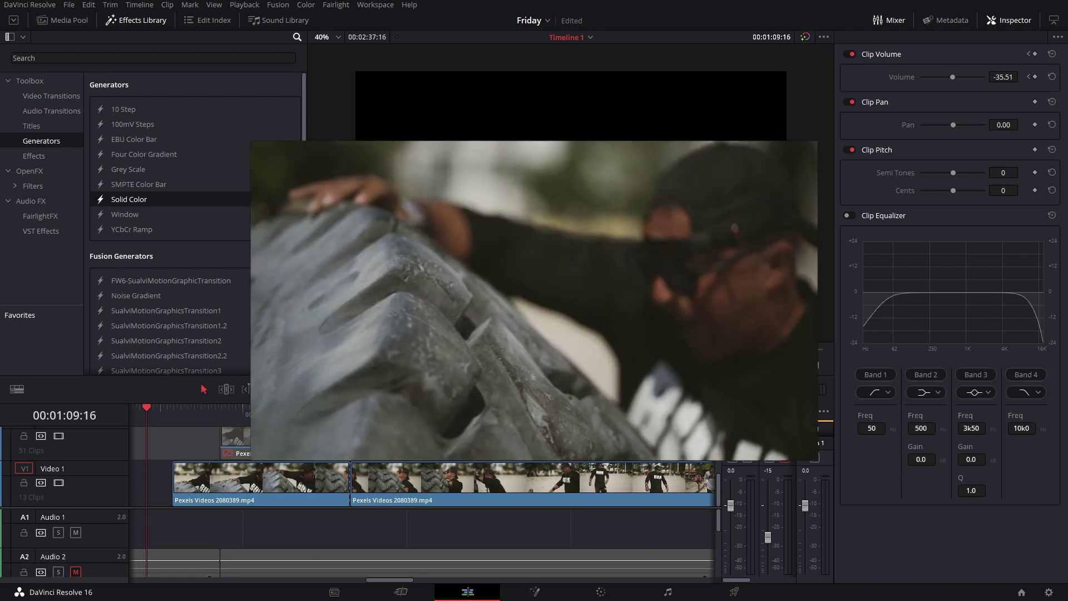
{"action": "left_click_drag", "start_coordinate": [686, 450], "coordinate": [272, 443]}
{"action": "key", "text": "d"}
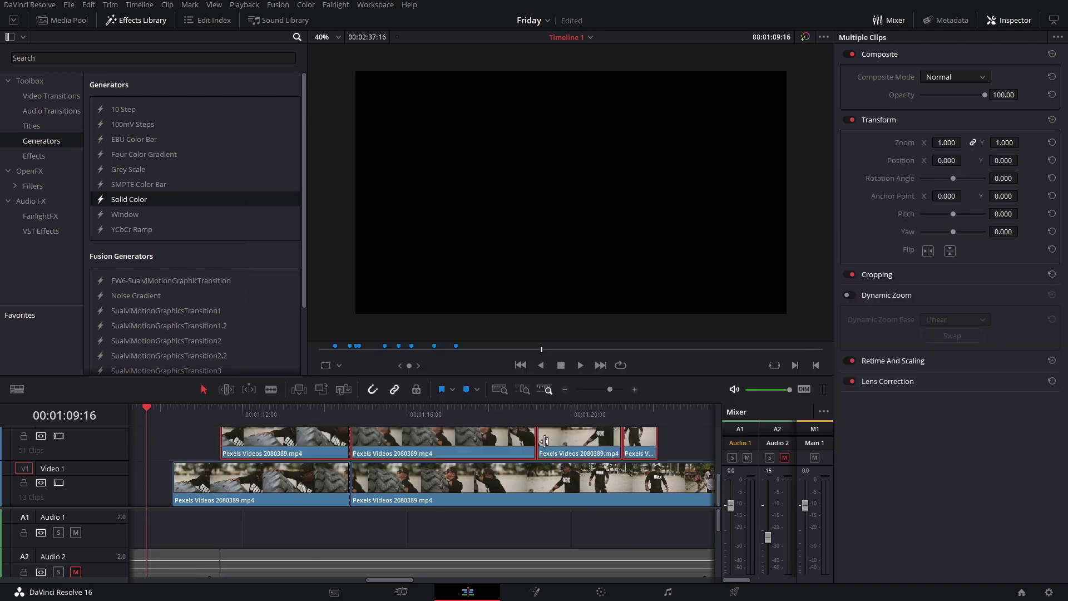
{"action": "left_click", "coordinate": [199, 446]}
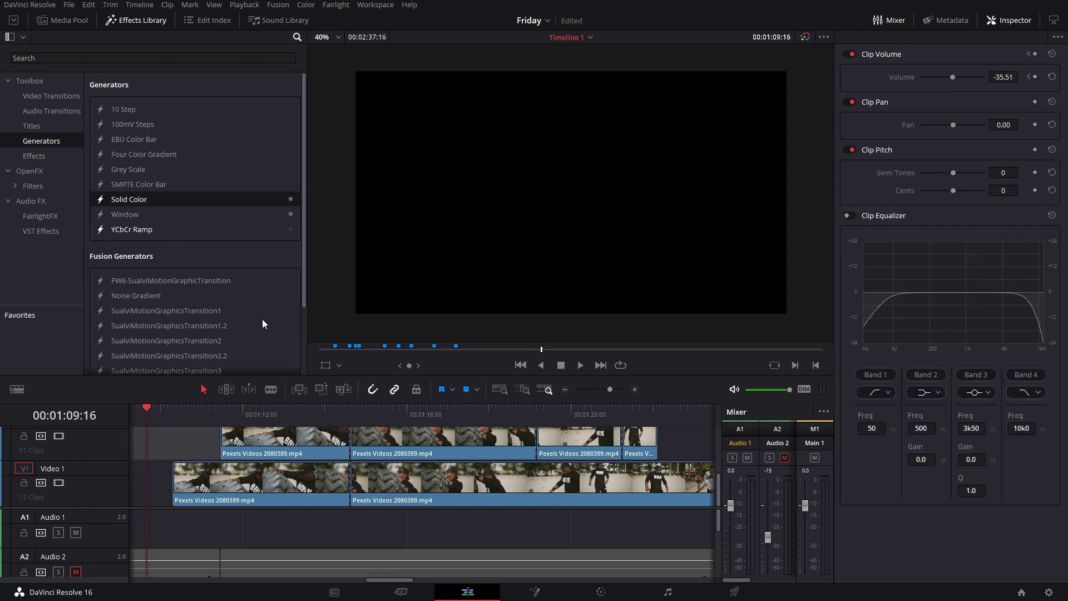
Shift the four Video 2 clips together to start at about 00:01:13:04, and park the playhead on the Video 1 cut at 00:01:14:15.
{"action": "left_click", "coordinate": [301, 442]}
{"action": "left_click_drag", "start_coordinate": [693, 433], "coordinate": [352, 441]}
{"action": "left_click", "coordinate": [265, 456]}
{"action": "left_click", "coordinate": [350, 417]}
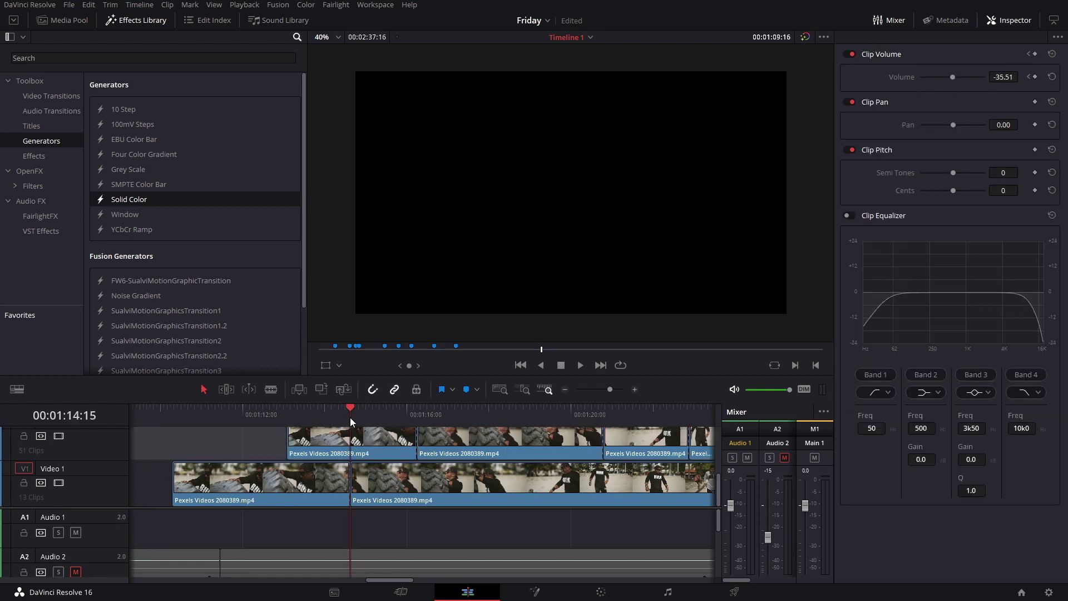
{"action": "left_click", "coordinate": [284, 469]}
{"action": "scroll", "coordinate": [279, 462], "scroll_direction": "right", "scroll_amount": 4}
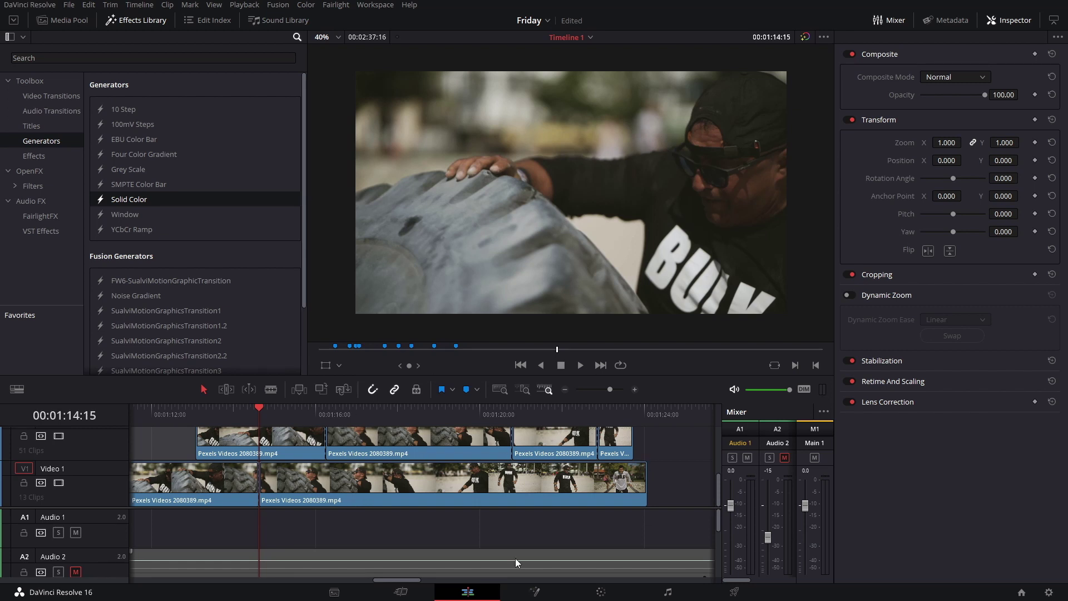
Split the first Video 2 clip near its start, at 00:01:13:05 and 00:01:13:09.
{"action": "left_click", "coordinate": [206, 416]}
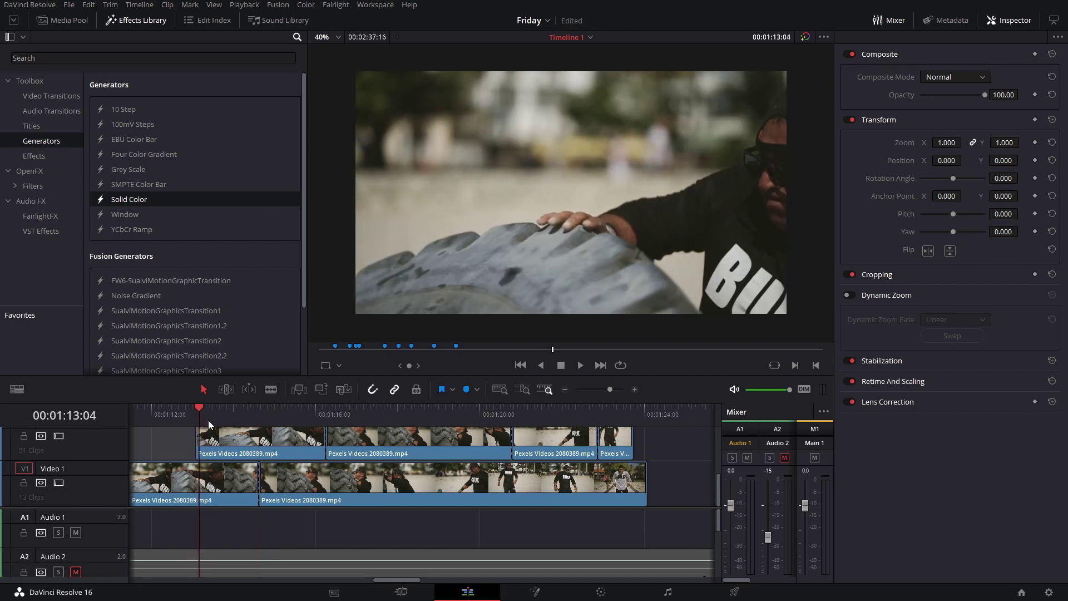
{"action": "left_click", "coordinate": [228, 453]}
{"action": "key", "text": "ctrl+b"}
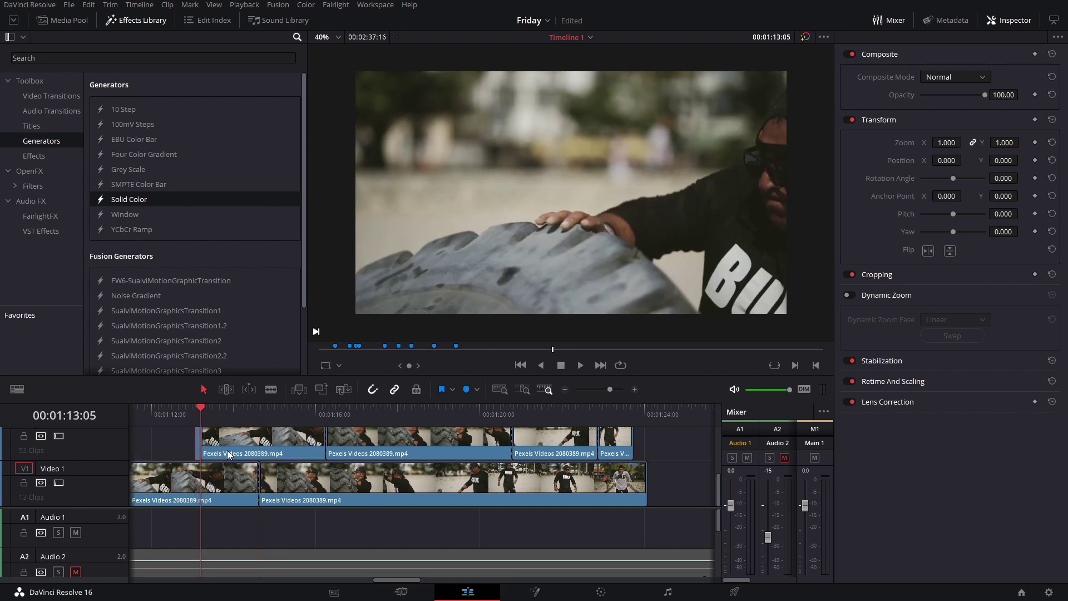
{"action": "key", "text": "ctrl+b"}
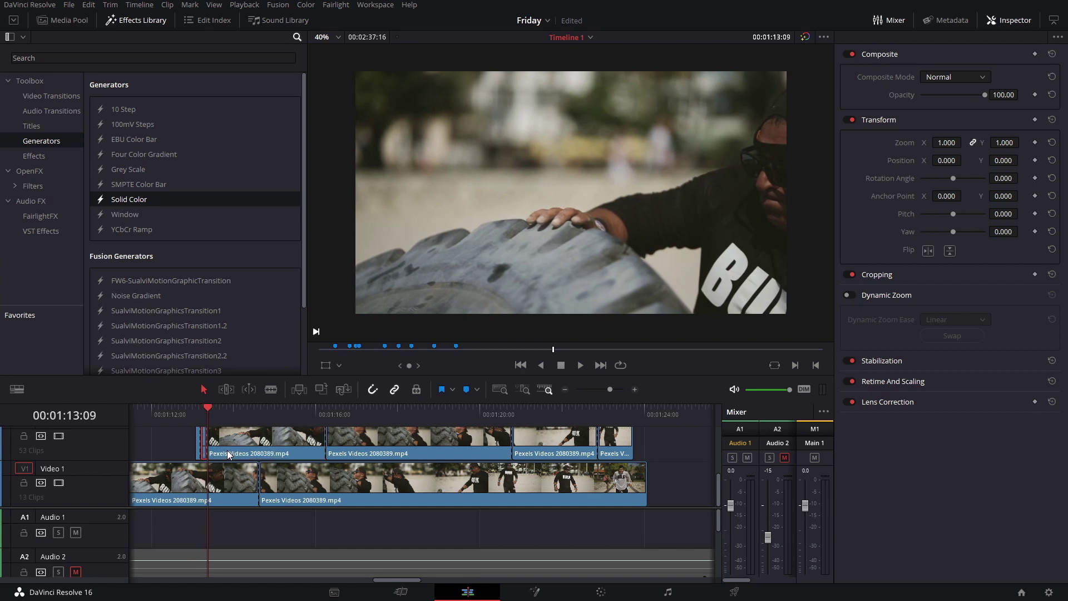
Cut a second short slice from the first Video 2 clip starting at 00:01:14:05, and delete the long piece between the two slice groups.
{"action": "left_click", "coordinate": [242, 418]}
{"action": "key", "text": "ctrl+b"}
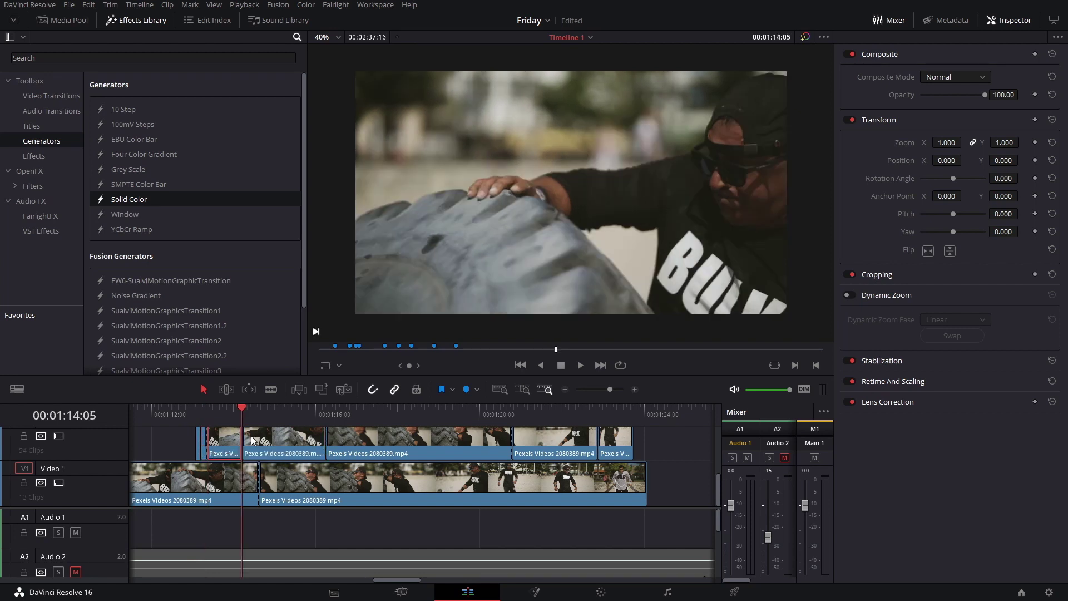
{"action": "key", "text": "Right"}
{"action": "key", "text": "Right"}
{"action": "key", "text": "Right"}
{"action": "key", "text": "Right"}
{"action": "left_click", "coordinate": [252, 441]}
{"action": "key", "text": "ctrl+b"}
{"action": "left_click", "coordinate": [218, 443]}
{"action": "key", "text": "BackSpace"}
Split the second Video 2 clip at 00:01:17:13, 00:01:17:15 and 00:01:17:18 to create short slices.
{"action": "left_click", "coordinate": [348, 421]}
{"action": "left_click", "coordinate": [379, 422]}
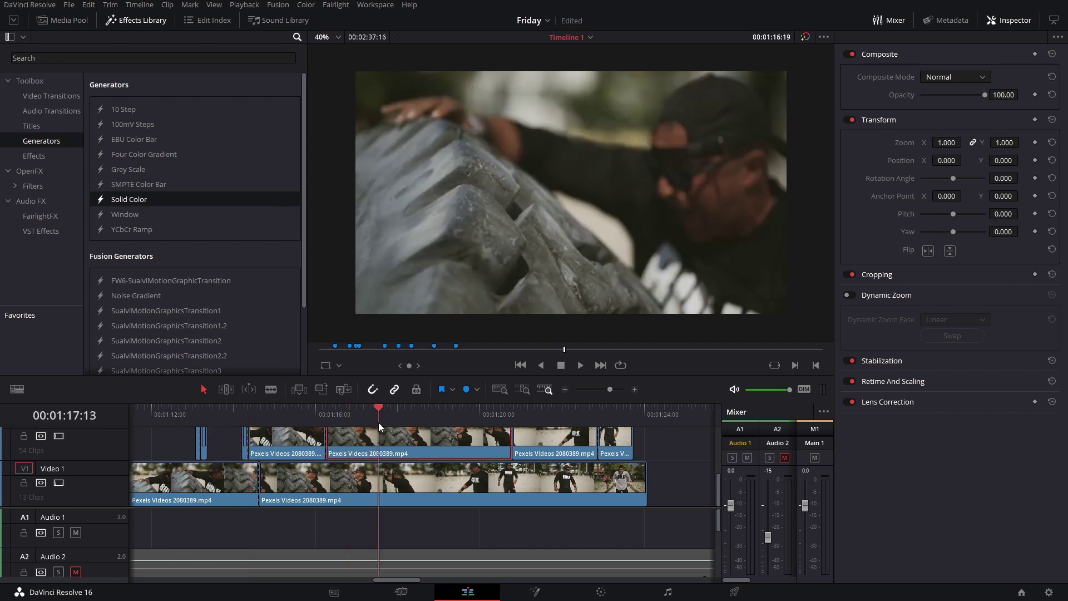
{"action": "key", "text": "ctrl+b"}
{"action": "key", "text": "Right"}
{"action": "key", "text": "Right"}
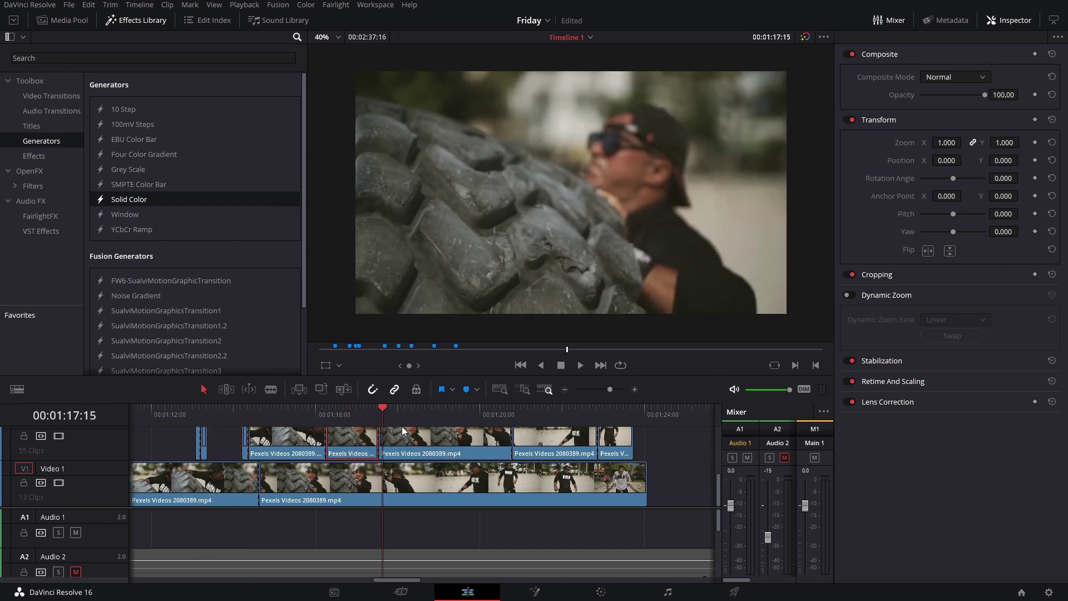
{"action": "key", "text": "ctrl+b"}
{"action": "key", "text": "Right"}
{"action": "key", "text": "Right"}
{"action": "key", "text": "Right"}
{"action": "key", "text": "ctrl+b"}
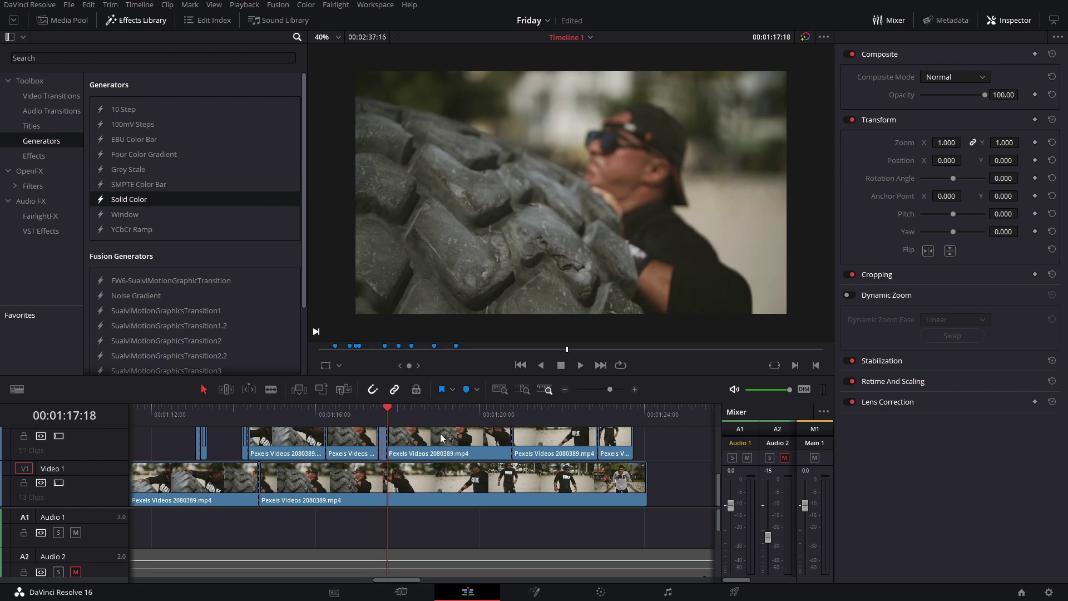
Cut another short slice from the second Video 2 clip between 00:01:19:01 and 00:01:19:03.
{"action": "left_click", "coordinate": [427, 421]}
{"action": "left_click", "coordinate": [442, 426]}
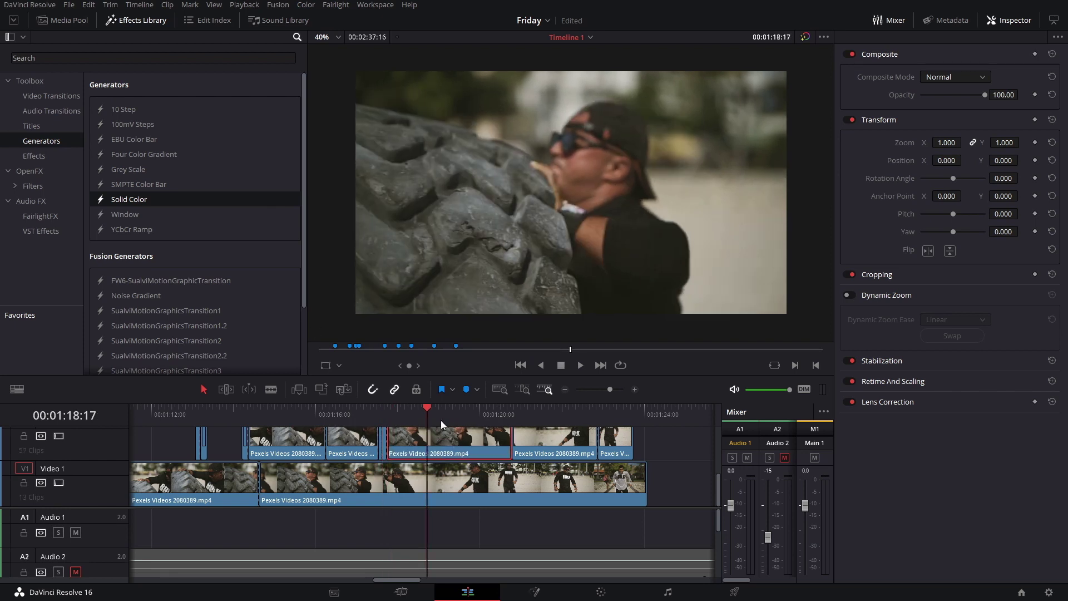
{"action": "key", "text": "Right"}
{"action": "key", "text": "ctrl+b"}
{"action": "key", "text": "Right"}
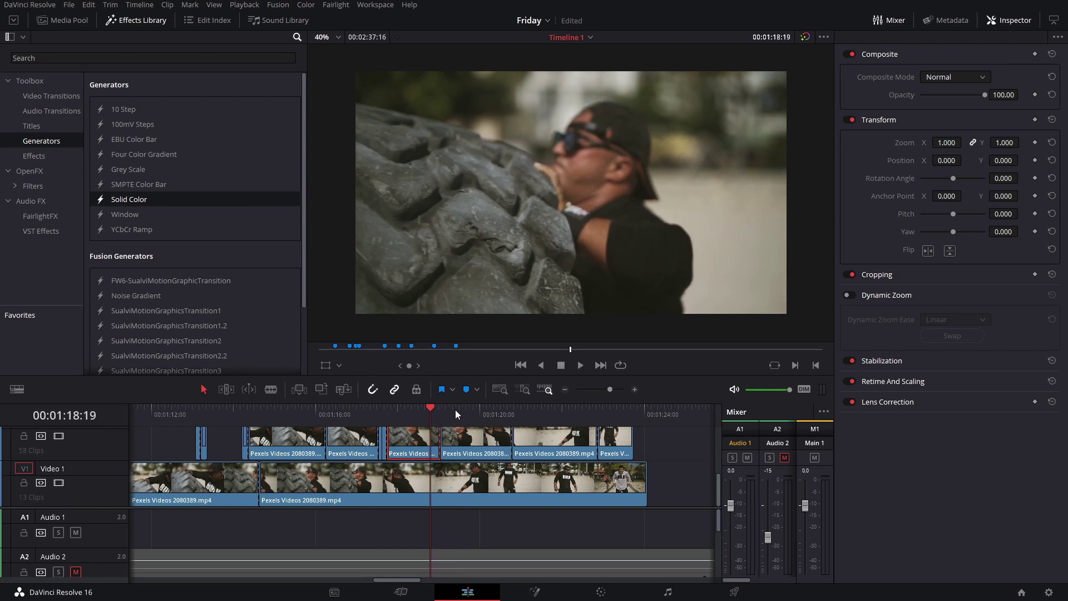
{"action": "key", "text": "Right"}
{"action": "key", "text": "Right"}
{"action": "key", "text": "Right"}
{"action": "key", "text": "Right"}
{"action": "key", "text": "Right"}
{"action": "key", "text": "Right"}
{"action": "left_click", "coordinate": [462, 431]}
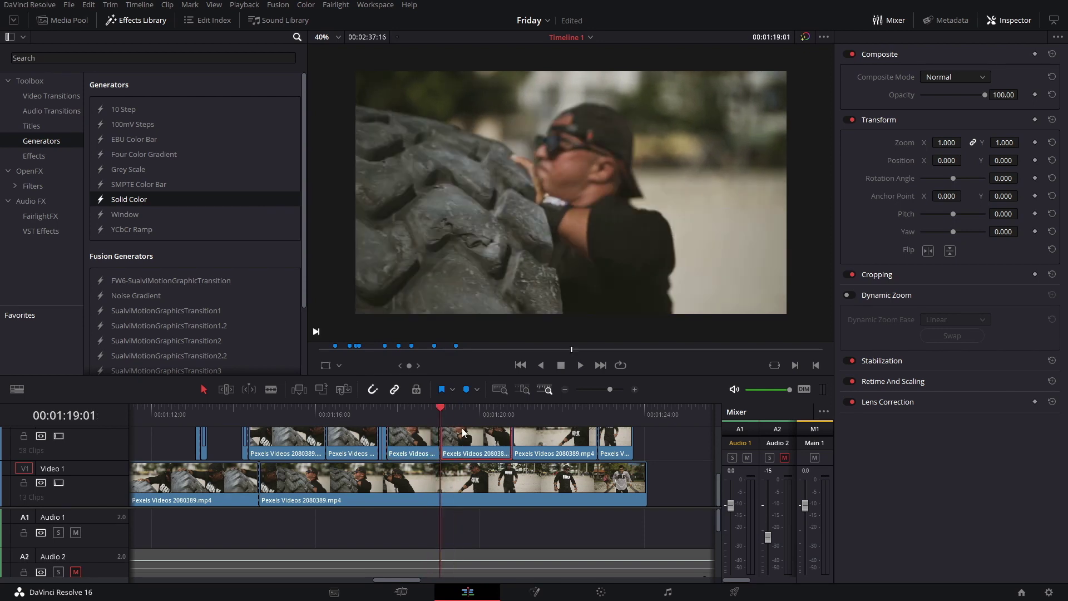
{"action": "key", "text": "Right"}
{"action": "key", "text": "Right"}
{"action": "key", "text": "ctrl+b"}
Delete the four long pieces around the short slices of the first two Video 2 clips.
{"action": "left_click", "coordinate": [423, 438]}
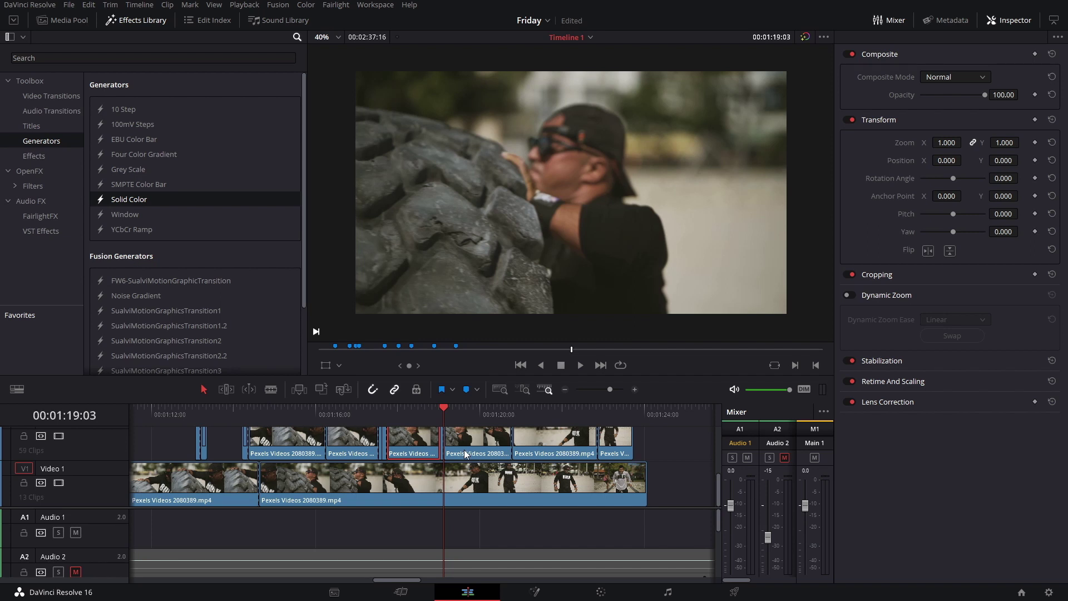
{"action": "key", "text": "BackSpace"}
{"action": "left_click", "coordinate": [466, 453]}
{"action": "key", "text": "BackSpace"}
{"action": "left_click", "coordinate": [343, 442]}
{"action": "key", "text": "BackSpace"}
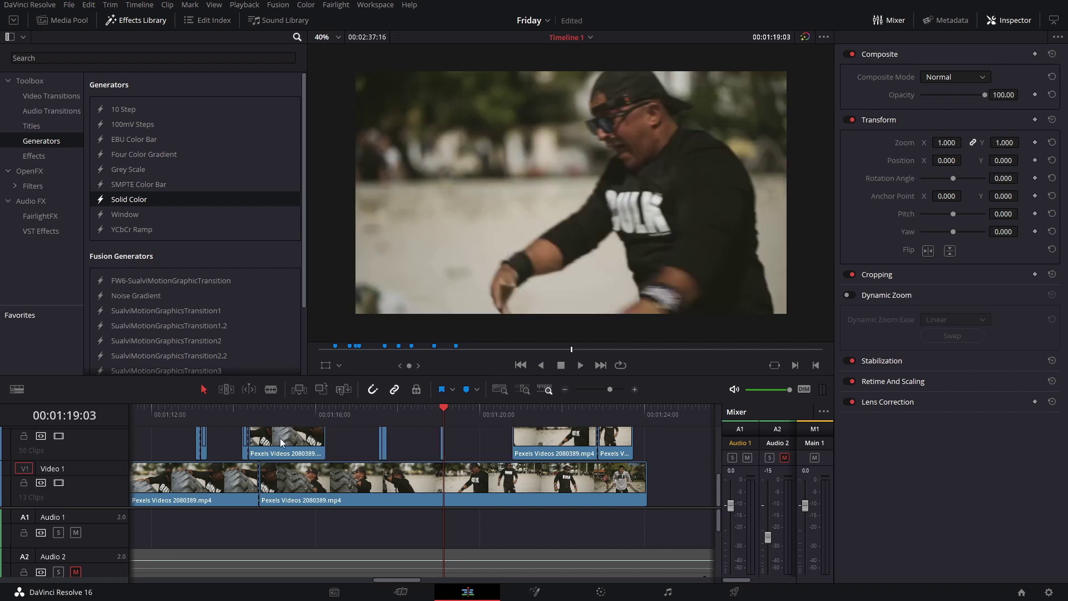
{"action": "left_click", "coordinate": [282, 442]}
{"action": "key", "text": "BackSpace"}
Split the third Video 2 clip a few frames after its start, at about 00:01:20:22, and again at 00:01:21:22.
{"action": "left_click", "coordinate": [533, 454]}
{"action": "left_click", "coordinate": [512, 413]}
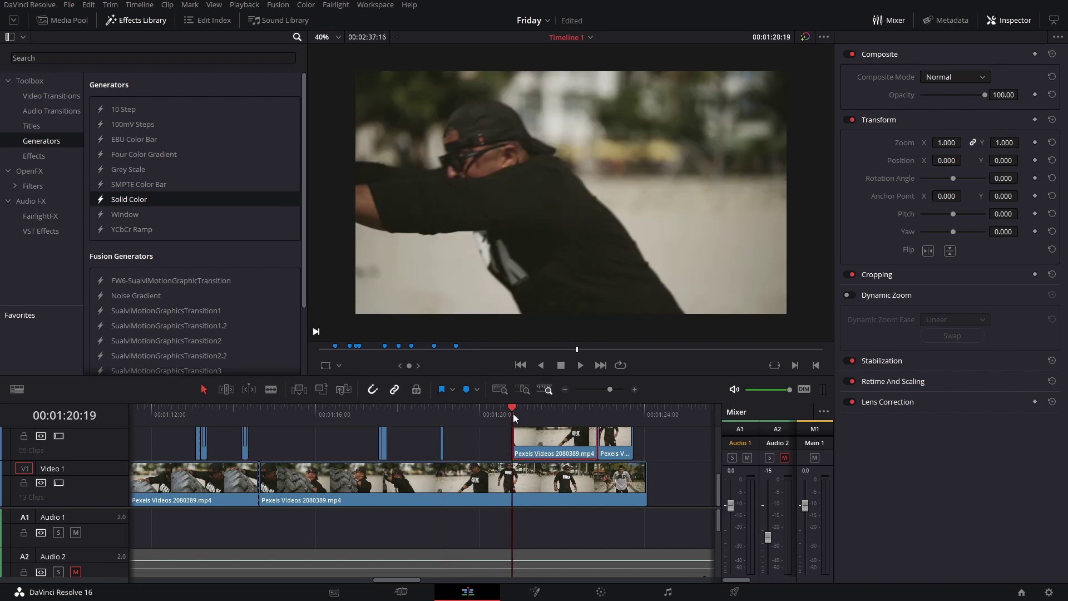
{"action": "key", "text": "Right"}
{"action": "key", "text": "Right"}
{"action": "key", "text": "Right"}
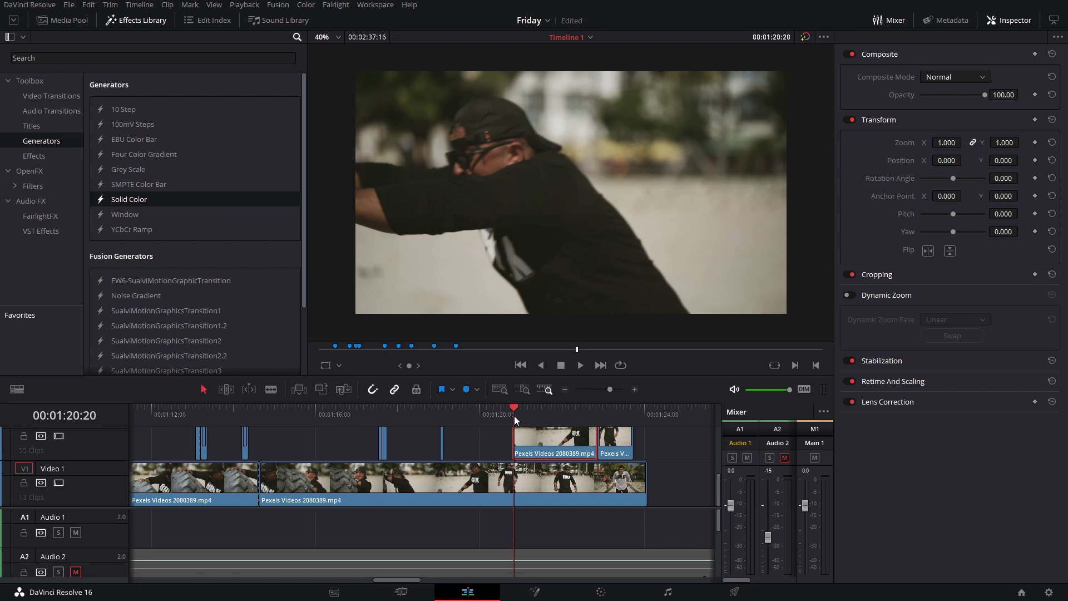
{"action": "key", "text": "ctrl+b"}
{"action": "left_click_drag", "start_coordinate": [575, 415], "coordinate": [557, 416]}
{"action": "key", "text": "ctrl+b"}
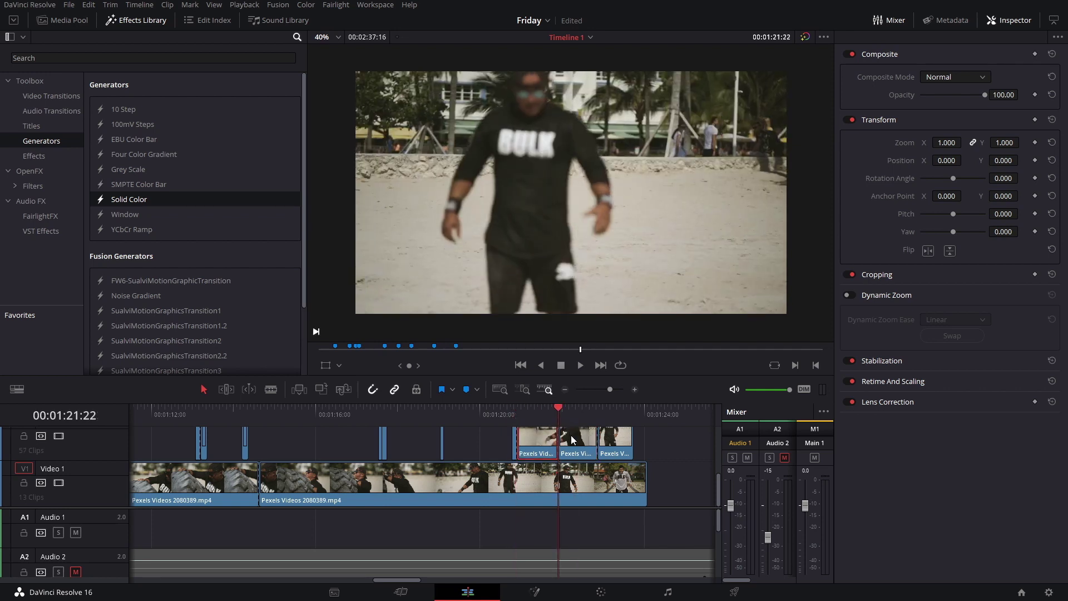
Isolate a two-frame slice ending at 00:01:22:00 and delete the long Video 2 pieces before and after it.
{"action": "key", "text": "Right"}
{"action": "key", "text": "Right"}
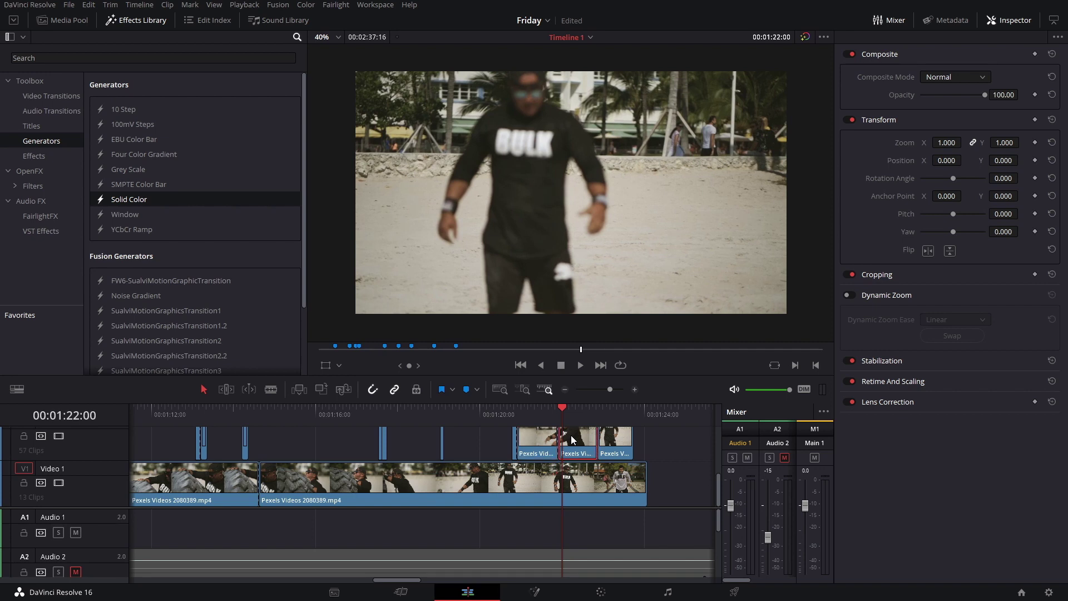
{"action": "key", "text": "BackSpace"}
{"action": "left_click_drag", "start_coordinate": [651, 443], "coordinate": [565, 457]}
{"action": "key", "text": "BackSpace"}
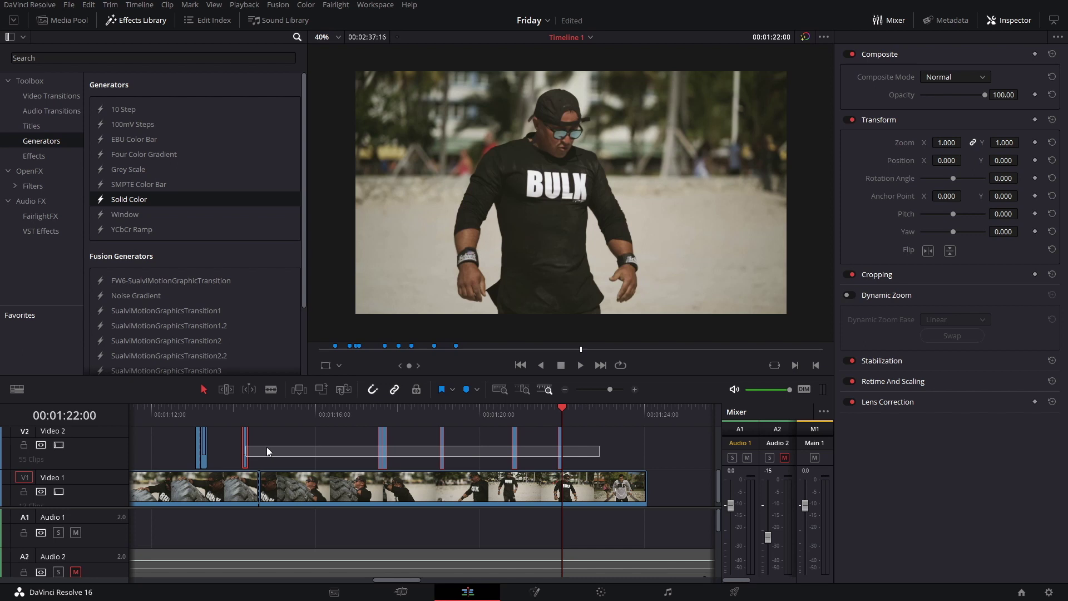
Move all the short Video 2 slices together about two seconds later, so they begin around 00:01:15:04.
{"action": "left_click_drag", "start_coordinate": [153, 431], "coordinate": [596, 452]}
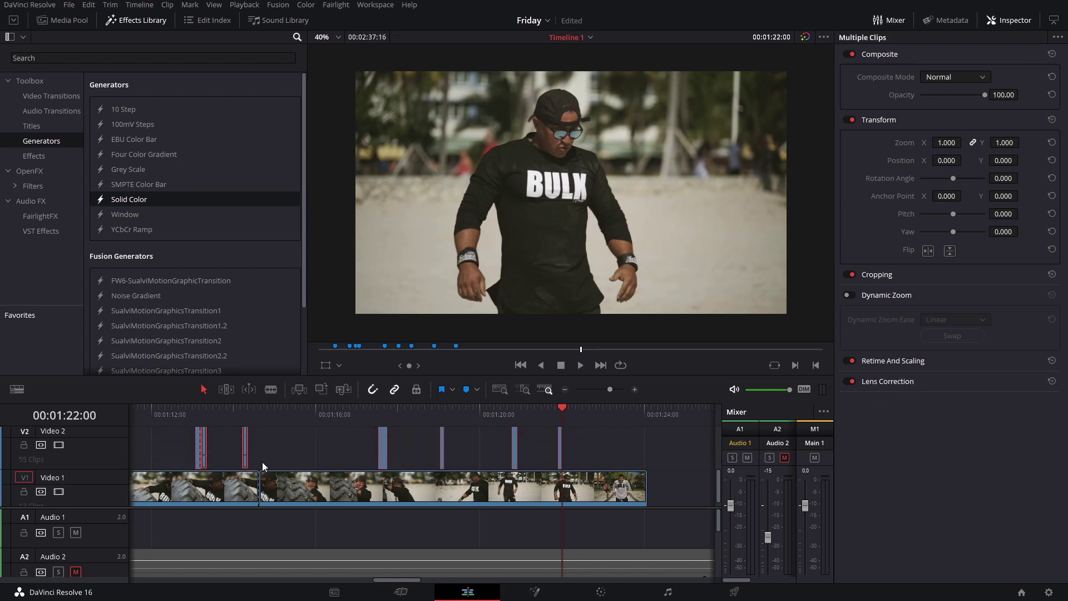
{"action": "left_click_drag", "start_coordinate": [245, 459], "coordinate": [305, 461]}
{"action": "left_click", "coordinate": [273, 421]}
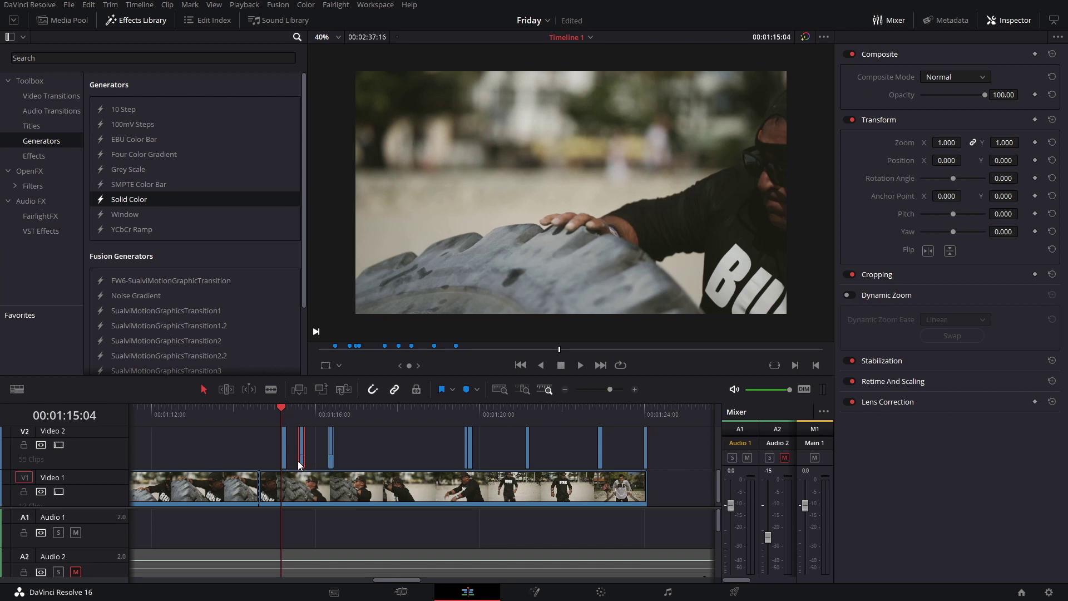
Move the later Video 2 slices earlier as a group, close behind the first three slices.
{"action": "key", "text": "ctrl+equal"}
{"action": "scroll", "coordinate": [374, 470], "scroll_direction": "right", "scroll_amount": 1}
{"action": "scroll", "coordinate": [374, 466], "scroll_direction": "down", "scroll_amount": 3}
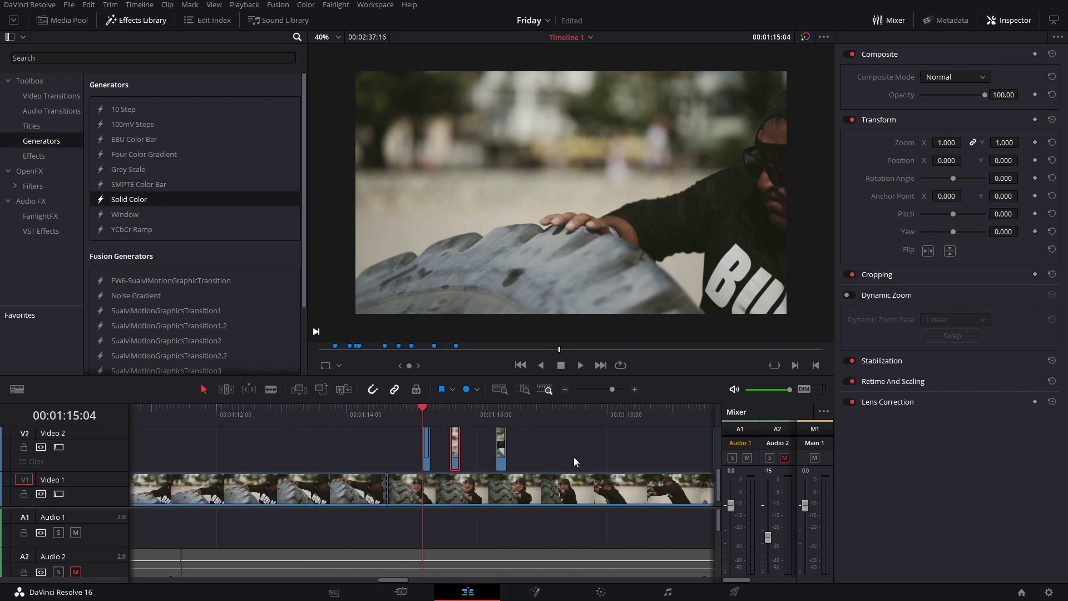
{"action": "scroll", "coordinate": [449, 462], "scroll_direction": "right", "scroll_amount": 5}
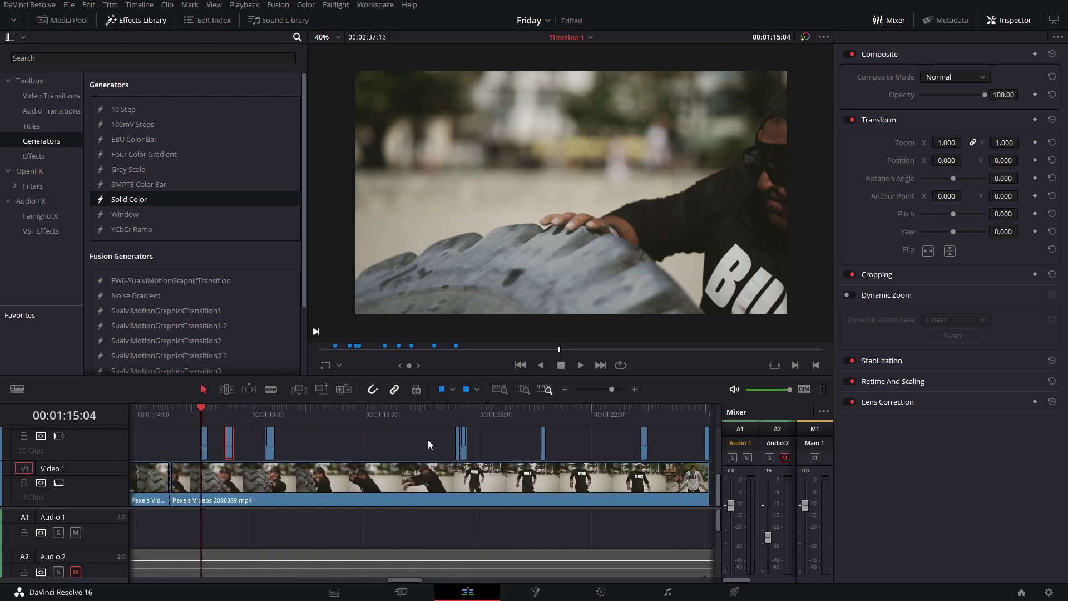
{"action": "left_click_drag", "start_coordinate": [505, 440], "coordinate": [160, 458]}
{"action": "left_click_drag", "start_coordinate": [208, 444], "coordinate": [403, 443]}
{"action": "left_click", "coordinate": [326, 440]}
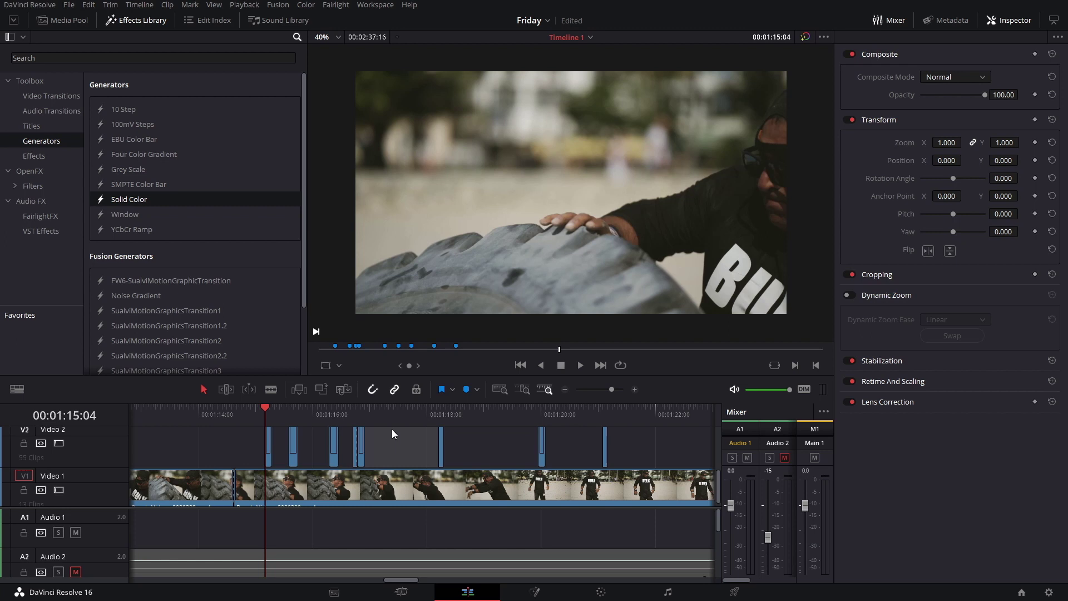
Move the second slice on Video 2 earlier, leaving a gap of a few frames after the first slice.
{"action": "key", "text": "Right"}
{"action": "key", "text": "Right"}
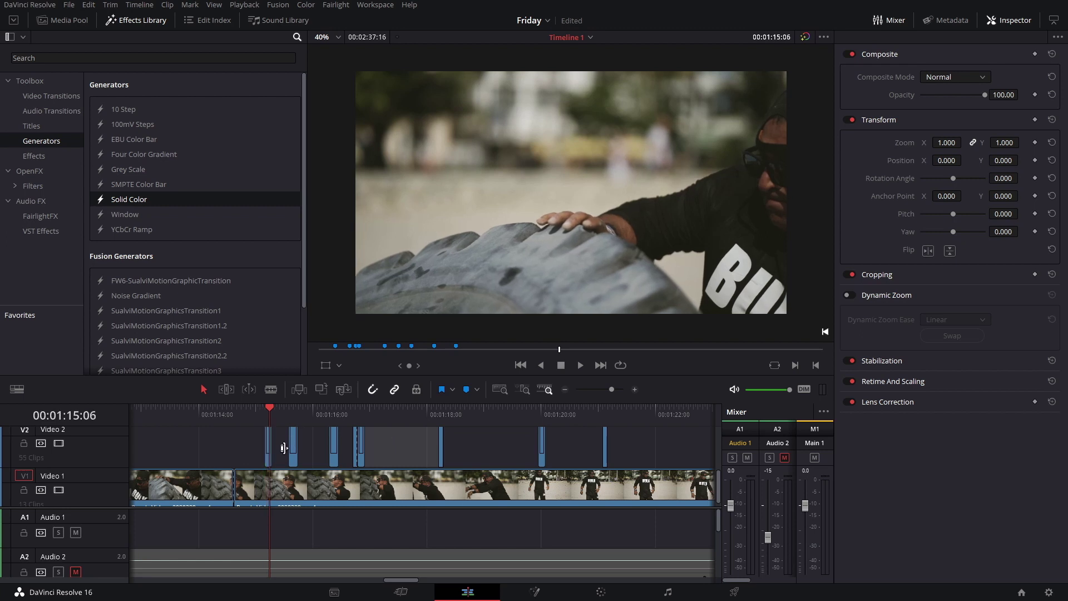
{"action": "key", "text": "Right"}
{"action": "key", "text": "Right"}
{"action": "key", "text": "Right"}
{"action": "mouse_move", "coordinate": [293, 459]}
{"action": "left_mouse_down"}
{"action": "mouse_move", "coordinate": [309, 459]}
{"action": "mouse_move", "coordinate": [284, 462]}
{"action": "left_mouse_up"}
Space the next Video 2 slices a few frames apart, with one starting at 00:01:15:20.
{"action": "key", "text": "Right"}
{"action": "key", "text": "Right"}
{"action": "key", "text": "Right"}
{"action": "key", "text": "Right"}
{"action": "key", "text": "Right"}
{"action": "key", "text": "Right"}
{"action": "left_click_drag", "start_coordinate": [306, 462], "coordinate": [366, 459]}
{"action": "key", "text": "Right"}
{"action": "key", "text": "Right"}
{"action": "key", "text": "Right"}
{"action": "key", "text": "Right"}
{"action": "key", "text": "Right"}
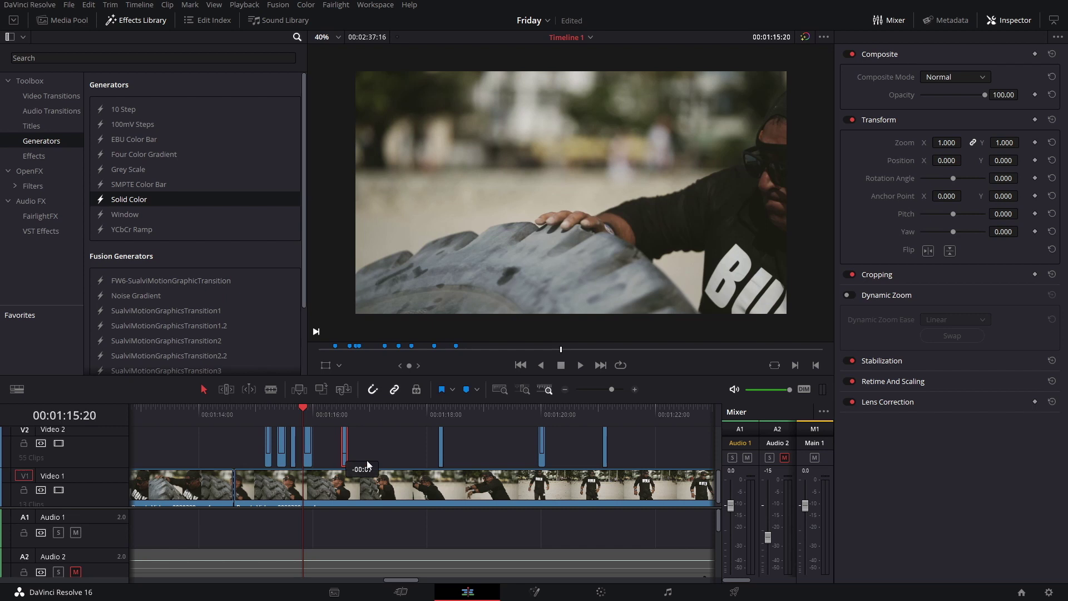
Move the slice located near 00:01:18 on Video 2 back to start at 00:01:16:02.
{"action": "left_click_drag", "start_coordinate": [436, 458], "coordinate": [325, 460]}
{"action": "key", "text": "Right"}
{"action": "key", "text": "Right"}
{"action": "key", "text": "Right"}
{"action": "key", "text": "Right"}
{"action": "key", "text": "Right"}
{"action": "key", "text": "Right"}
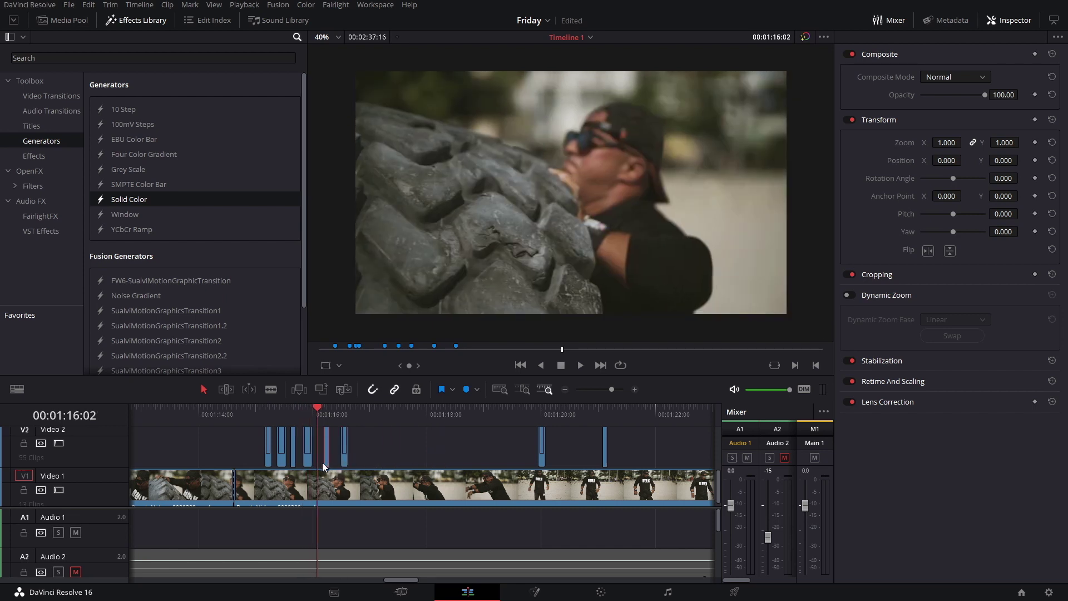
{"action": "left_click_drag", "start_coordinate": [323, 464], "coordinate": [318, 462]}
Move the next-to-last outlying slice on Video 2 back to start at 00:01:16:07.
{"action": "key", "text": "Right"}
{"action": "key", "text": "Right"}
{"action": "key", "text": "Right"}
{"action": "key", "text": "Right"}
{"action": "key", "text": "Right"}
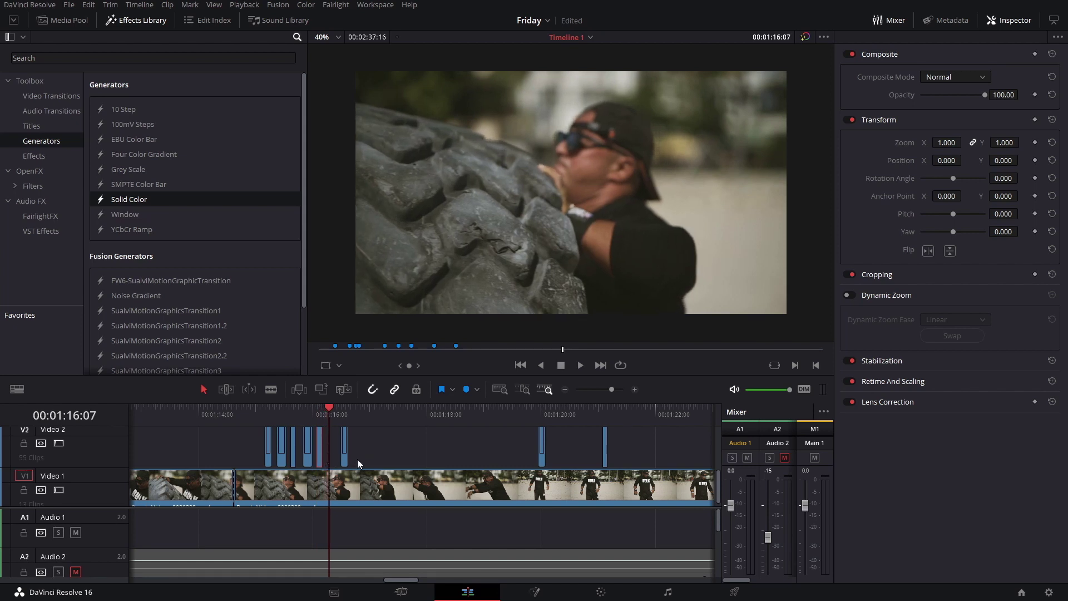
{"action": "left_click_drag", "start_coordinate": [543, 465], "coordinate": [331, 462]}
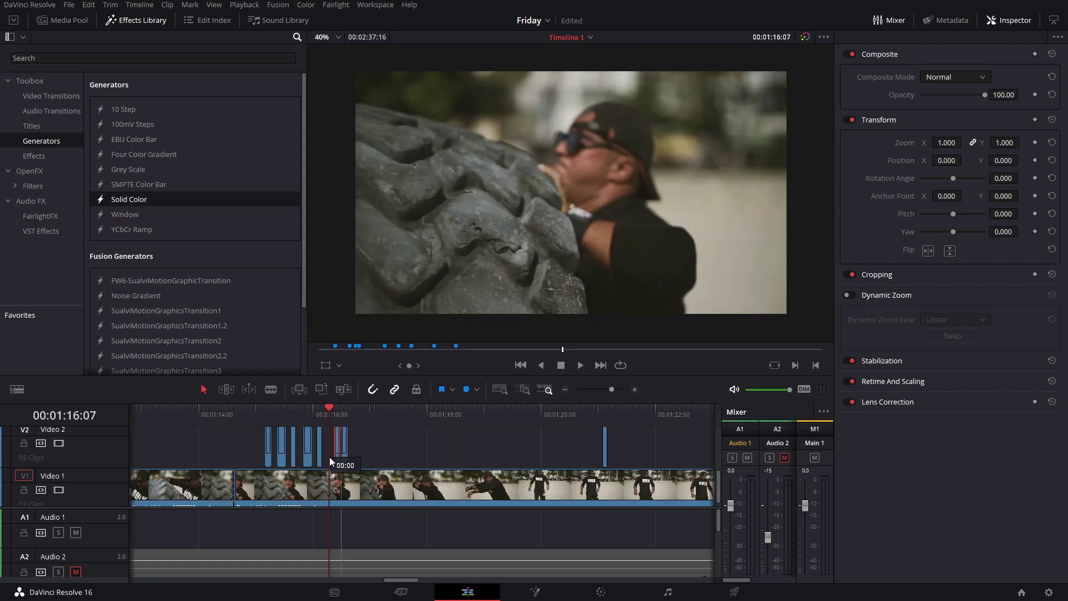
Move the last remaining slice on Video 2 back to start at 00:01:16:17.
{"action": "left_click_drag", "start_coordinate": [604, 455], "coordinate": [358, 459]}
{"action": "key", "text": "Right"}
{"action": "key", "text": "Right"}
{"action": "key", "text": "Right"}
{"action": "key", "text": "Right"}
{"action": "key", "text": "Right"}
{"action": "key", "text": "Right"}
{"action": "key", "text": "Right"}
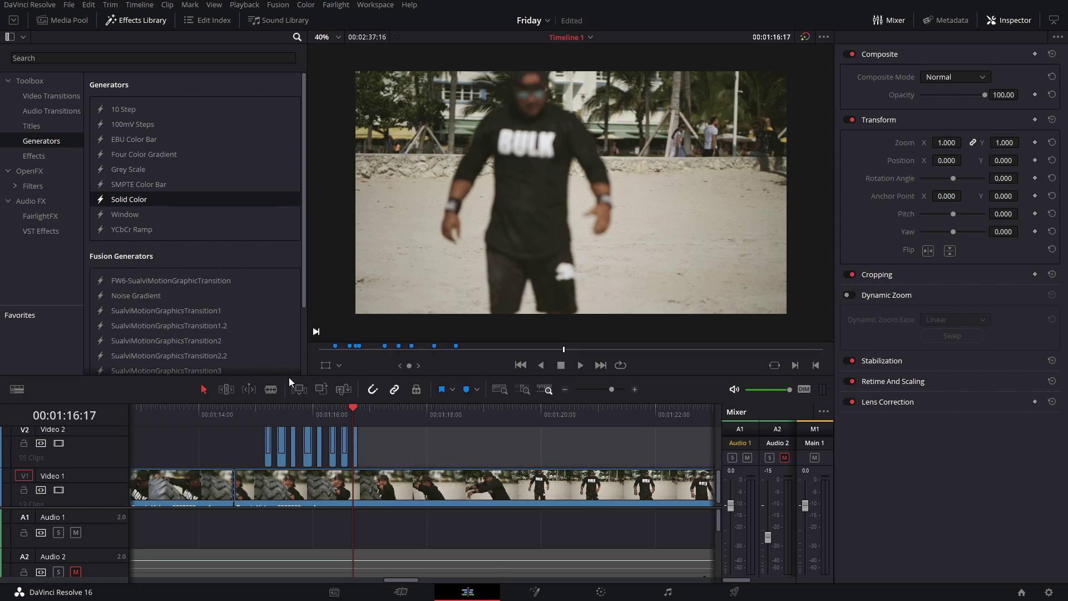
Play back the spaced clip slices from just before the first one on Video 2.
{"action": "left_click", "coordinate": [249, 406]}
{"action": "key", "text": "space"}
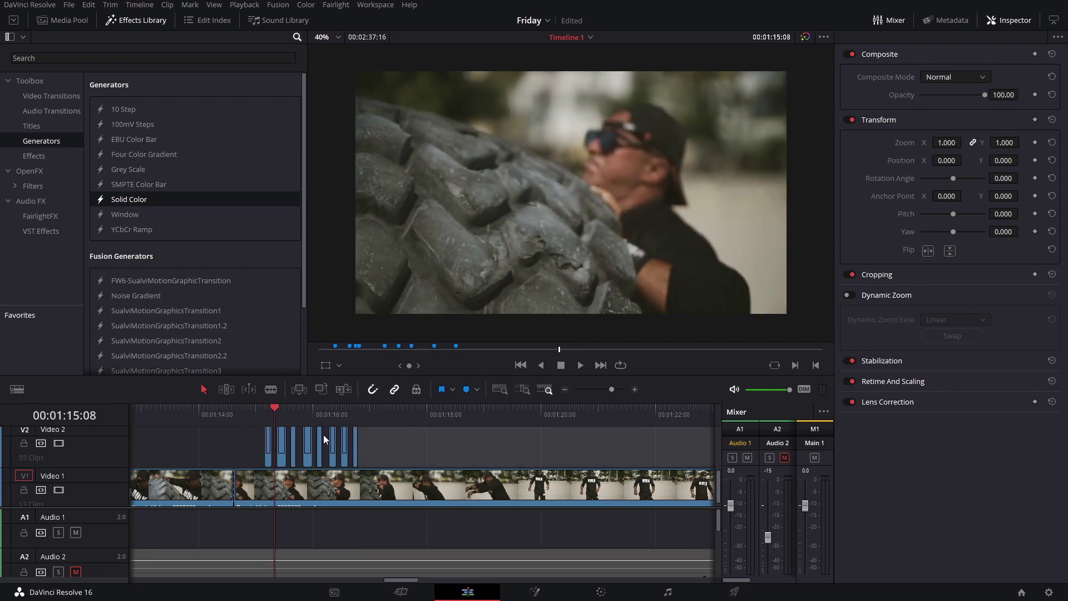
Split the Video 1 clip just after the last Video 2 slice and select the segment beneath together with the slices.
{"action": "left_click_drag", "start_coordinate": [393, 443], "coordinate": [262, 465]}
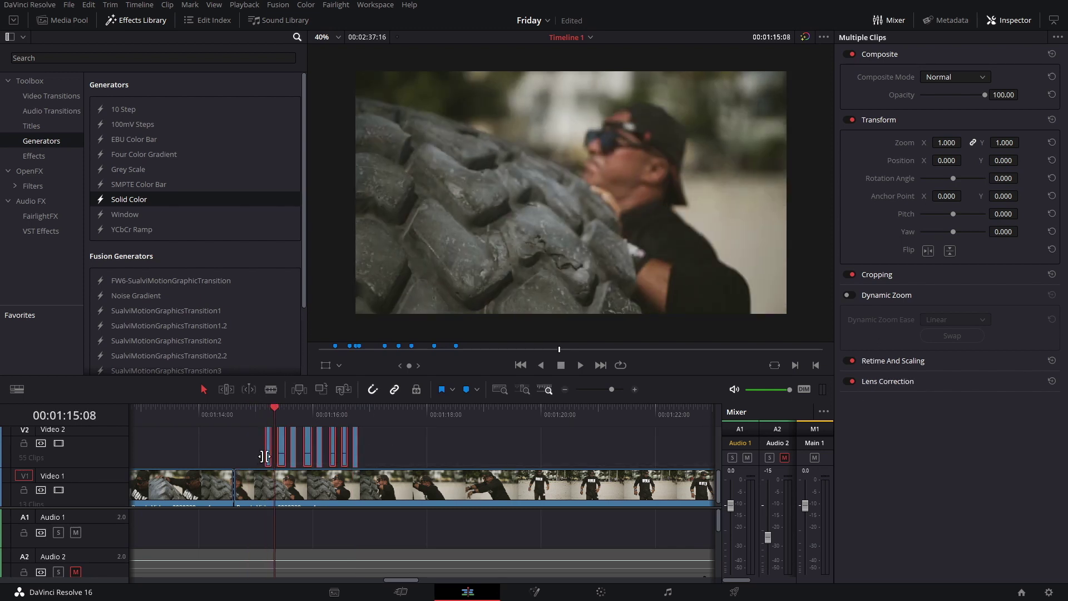
{"action": "key", "text": "b"}
{"action": "left_click", "coordinate": [383, 493]}
{"action": "key", "text": "a"}
{"action": "left_click", "coordinate": [245, 489], "text": "ctrl"}
Play the flicker section full screen from 00:01:14:15.
{"action": "left_click", "coordinate": [234, 410]}
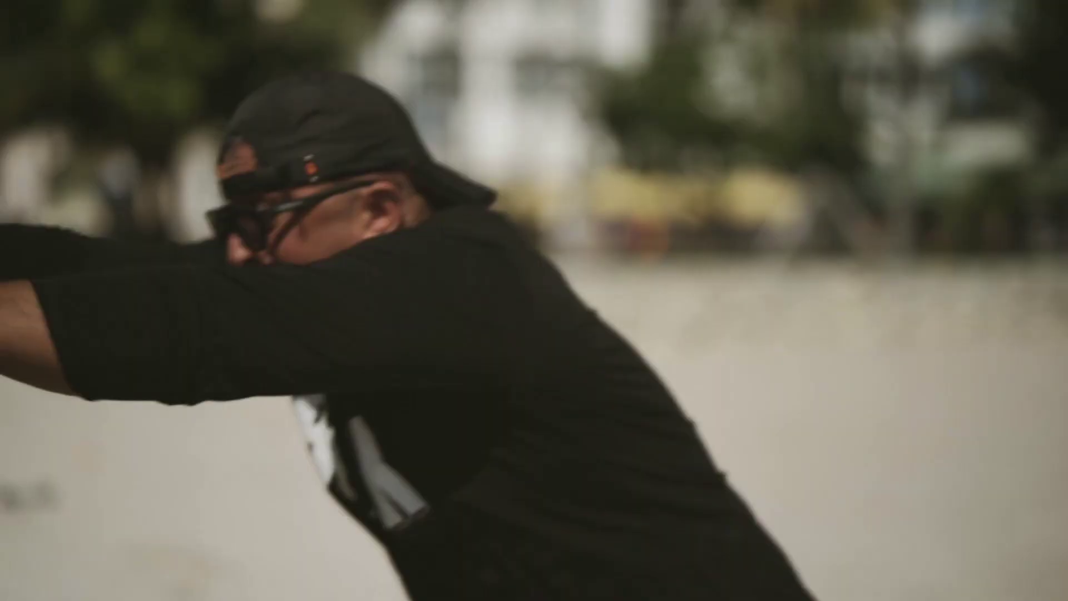
{"action": "key", "text": "Escape"}
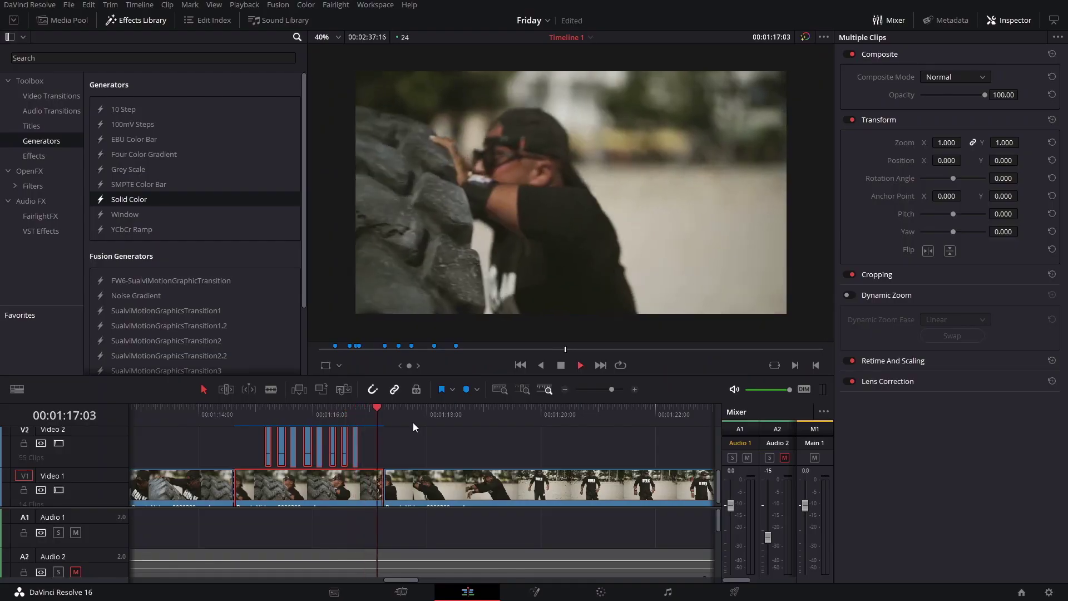
{"action": "key", "text": "space"}
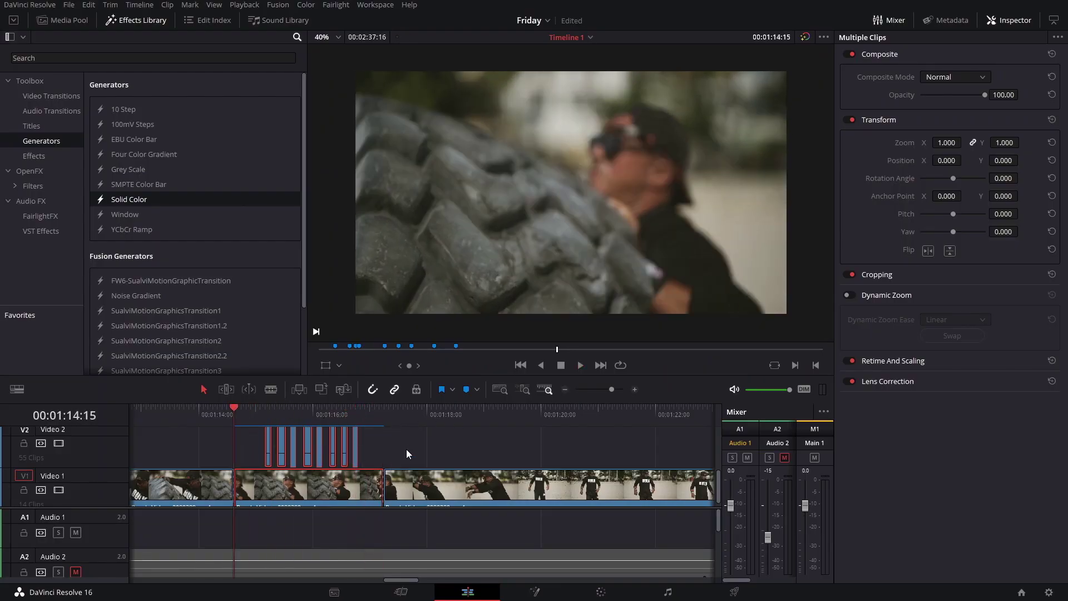
Deselect the slices and play the flicker section in the viewer from 00:01:15:04.
{"action": "left_click", "coordinate": [408, 448]}
{"action": "left_click", "coordinate": [264, 419]}
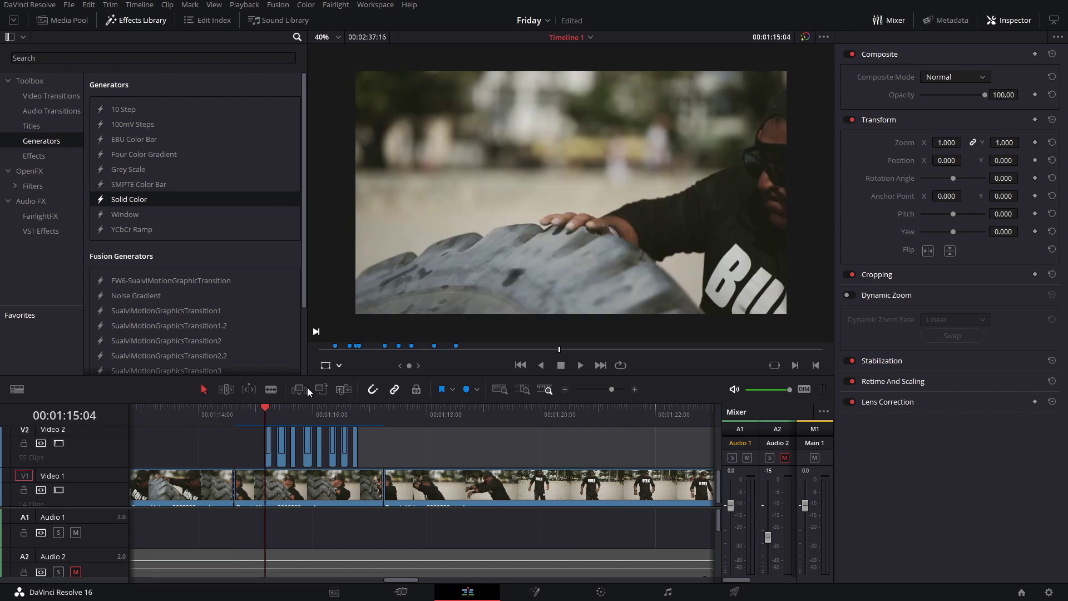
{"action": "left_click", "coordinate": [274, 495]}
{"action": "key", "text": "space"}
{"action": "key", "text": "space"}
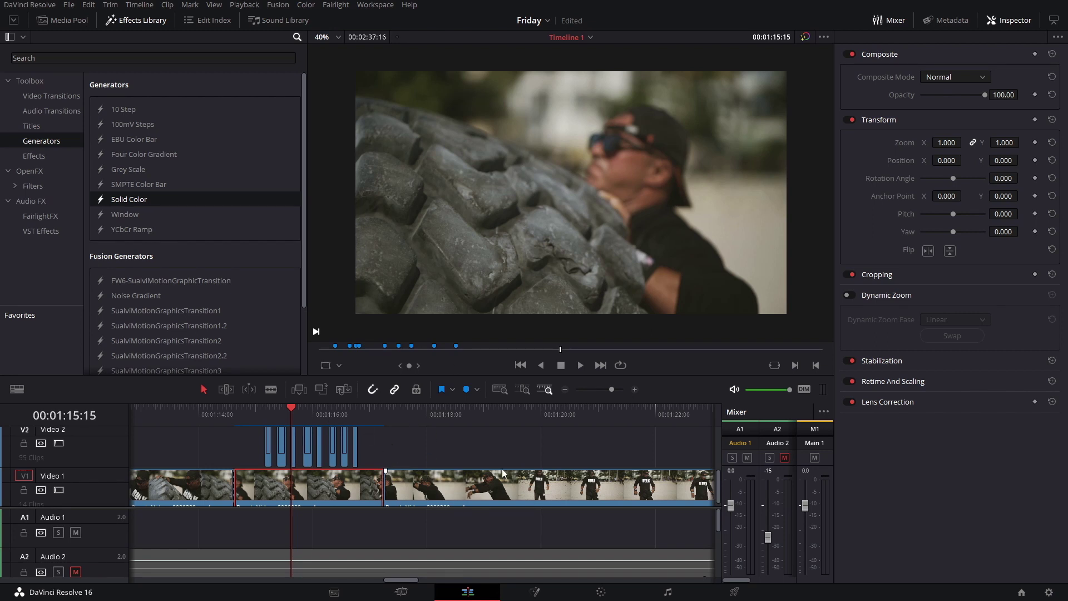
Inspect the rest of the tire footage near 00:01:21:09 and select the final Video 1 segment.
{"action": "scroll", "coordinate": [539, 494], "scroll_direction": "right", "scroll_amount": 3}
{"action": "left_click", "coordinate": [449, 415]}
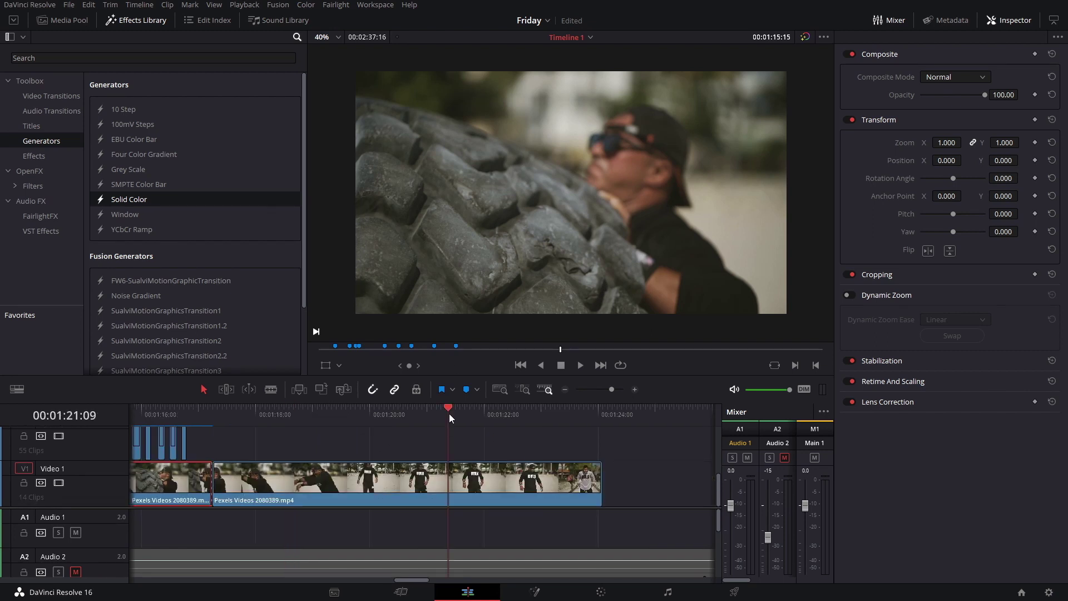
{"action": "left_click", "coordinate": [500, 478]}
Replay the spaced slices on Video 2 several times, starting around 00:01:15:04.
{"action": "scroll", "coordinate": [226, 420], "scroll_direction": "left", "scroll_amount": 3}
{"action": "left_click_drag", "start_coordinate": [226, 421], "coordinate": [200, 419]}
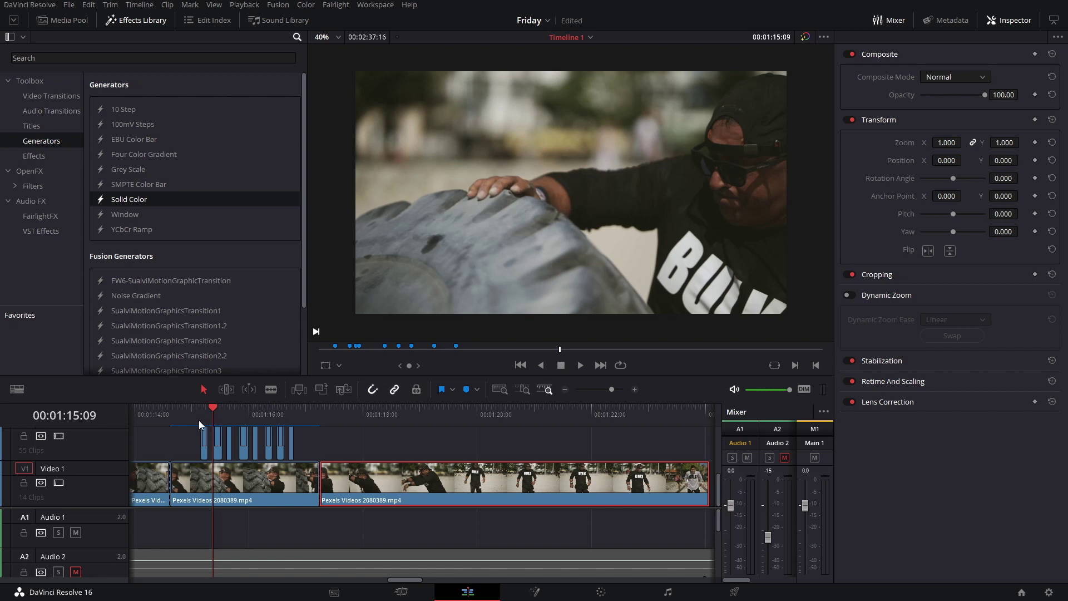
{"action": "key", "text": "space"}
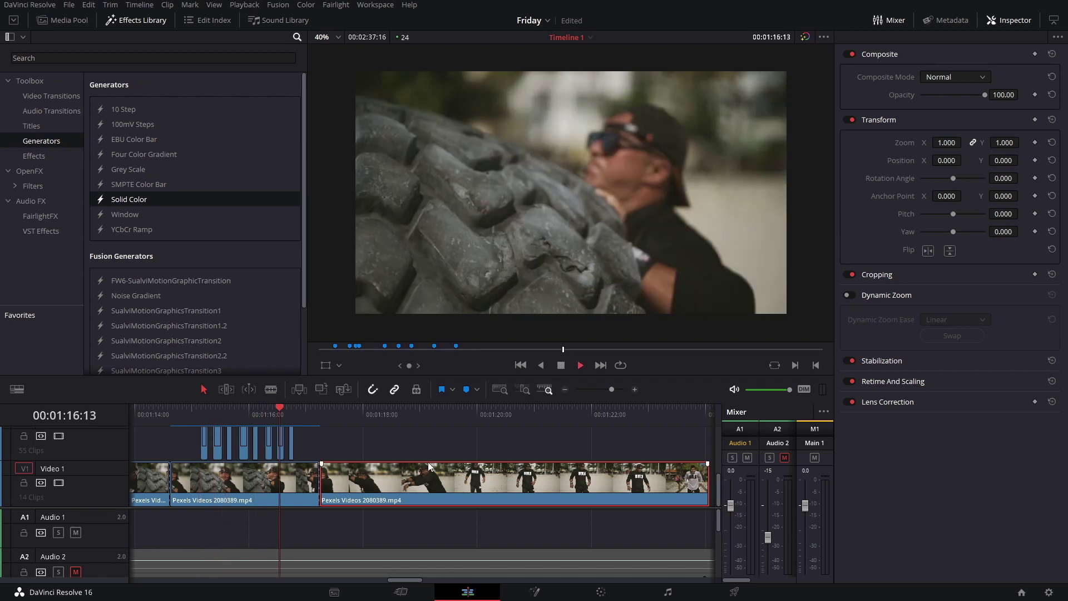
{"action": "left_click", "coordinate": [272, 415]}
{"action": "left_click_drag", "start_coordinate": [272, 415], "coordinate": [201, 416]}
{"action": "key", "text": "space"}
{"action": "key", "text": "space"}
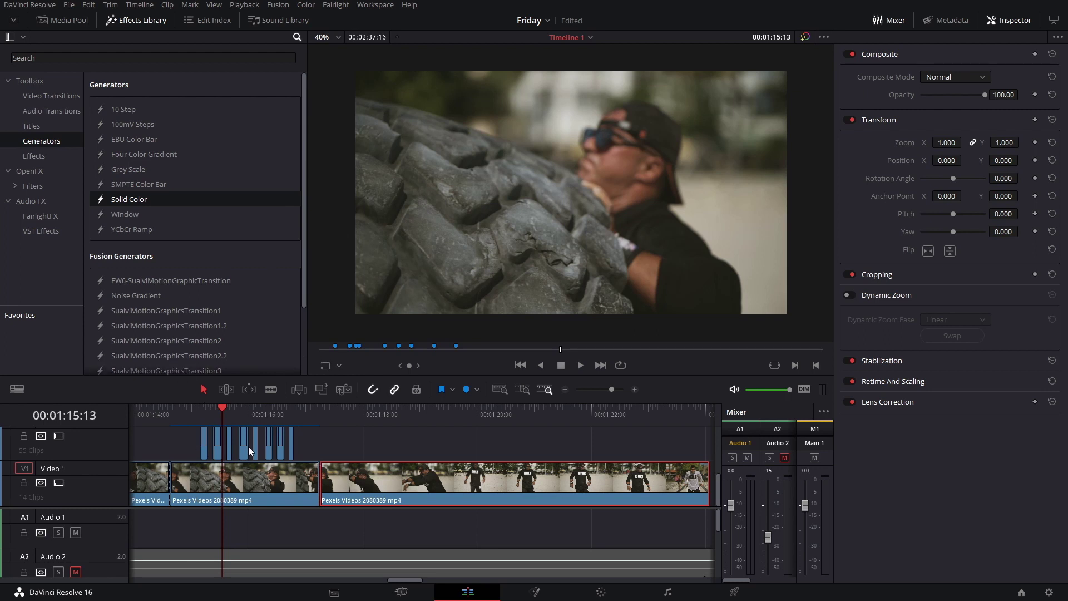
{"action": "left_click", "coordinate": [202, 421]}
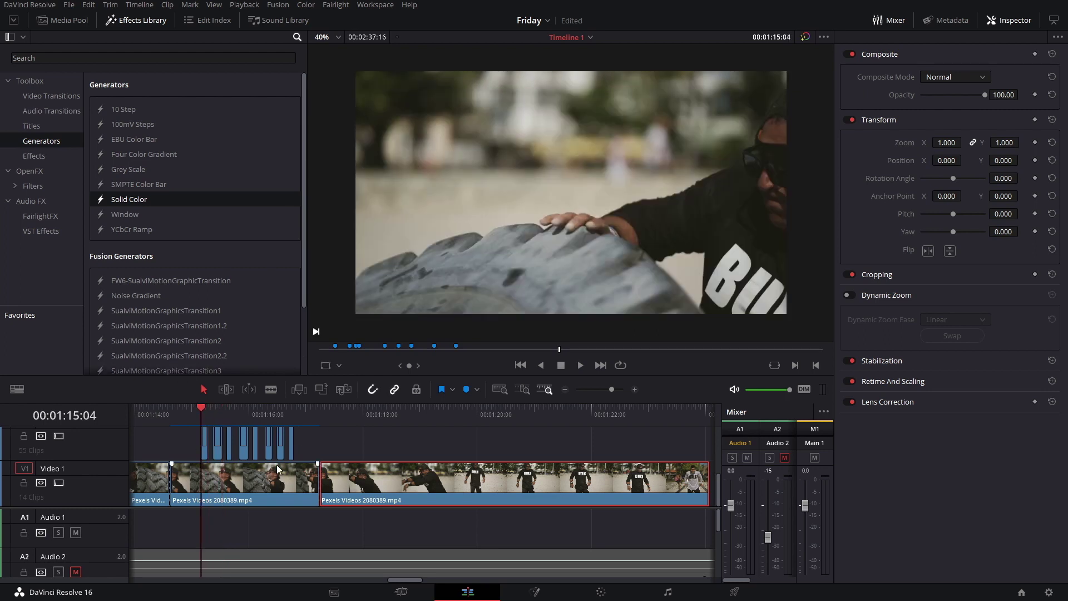
{"action": "key", "text": "space"}
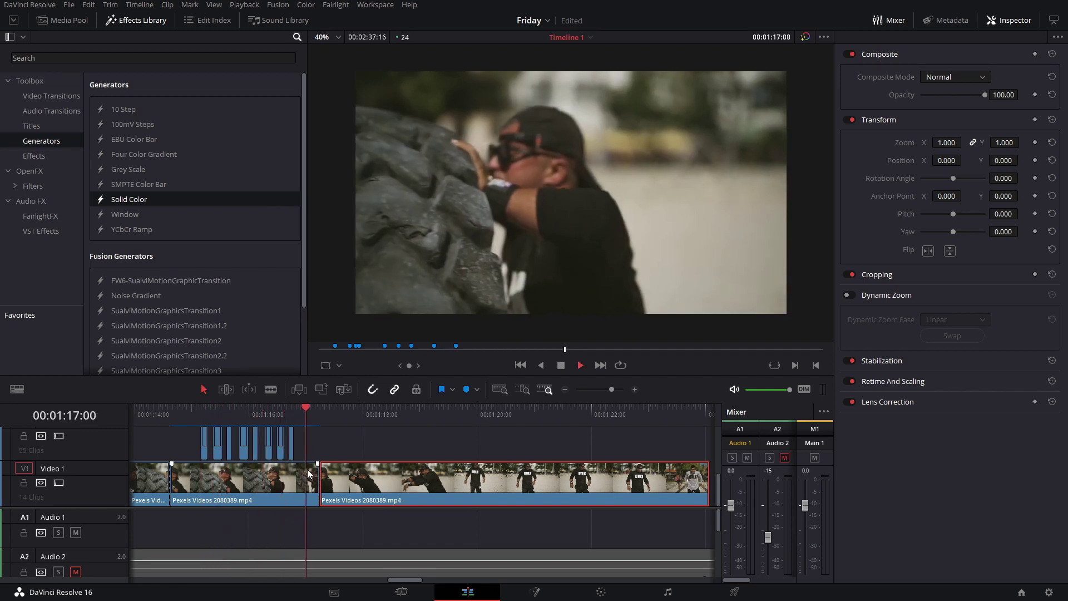
{"action": "key", "text": "space"}
Split the parallel-bars clip on Video 2 at 00:01:33:19, above the tire clip.
{"action": "key", "text": "ctrl+minus"}
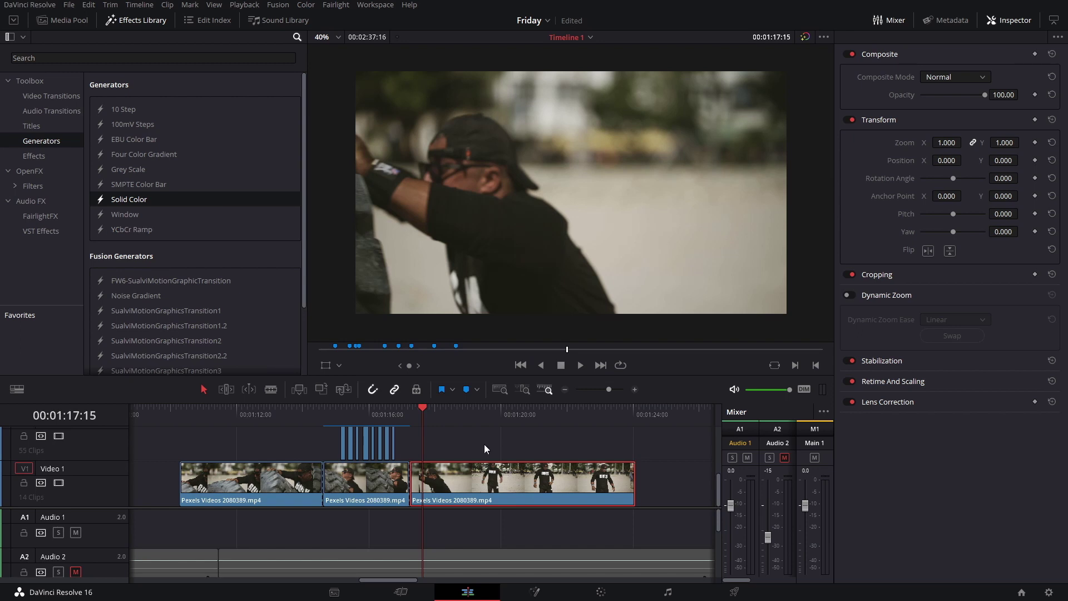
{"action": "key", "text": "ctrl+minus"}
{"action": "key", "text": "ctrl+minus"}
{"action": "scroll", "coordinate": [445, 474], "scroll_direction": "right", "scroll_amount": 5}
{"action": "scroll", "coordinate": [443, 470], "scroll_direction": "up", "scroll_amount": 3}
{"action": "scroll", "coordinate": [307, 452], "scroll_direction": "right", "scroll_amount": 4}
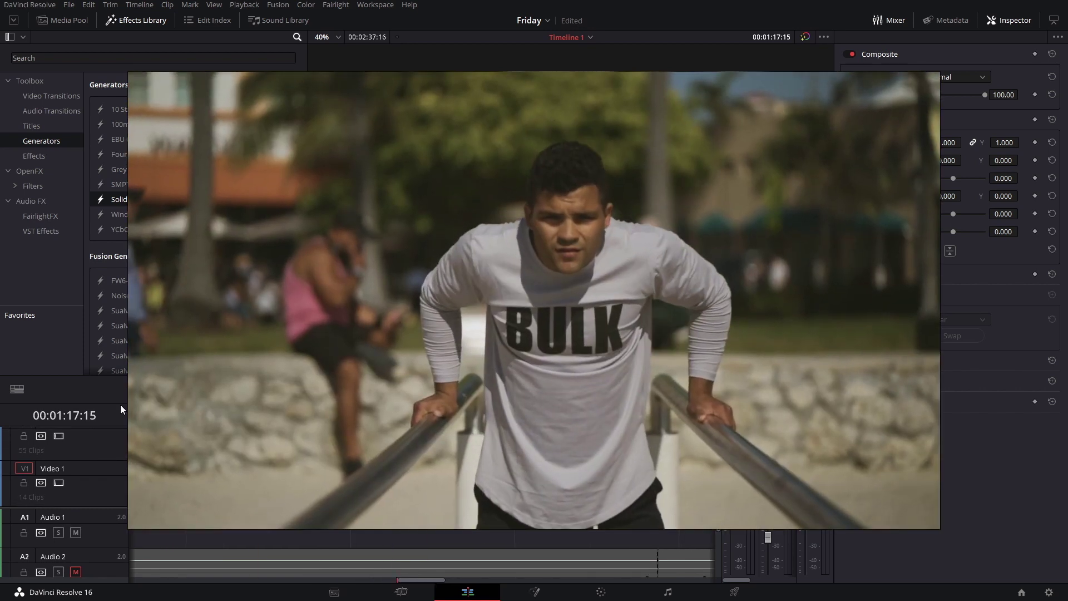
{"action": "scroll", "coordinate": [367, 445], "scroll_direction": "right", "scroll_amount": 4}
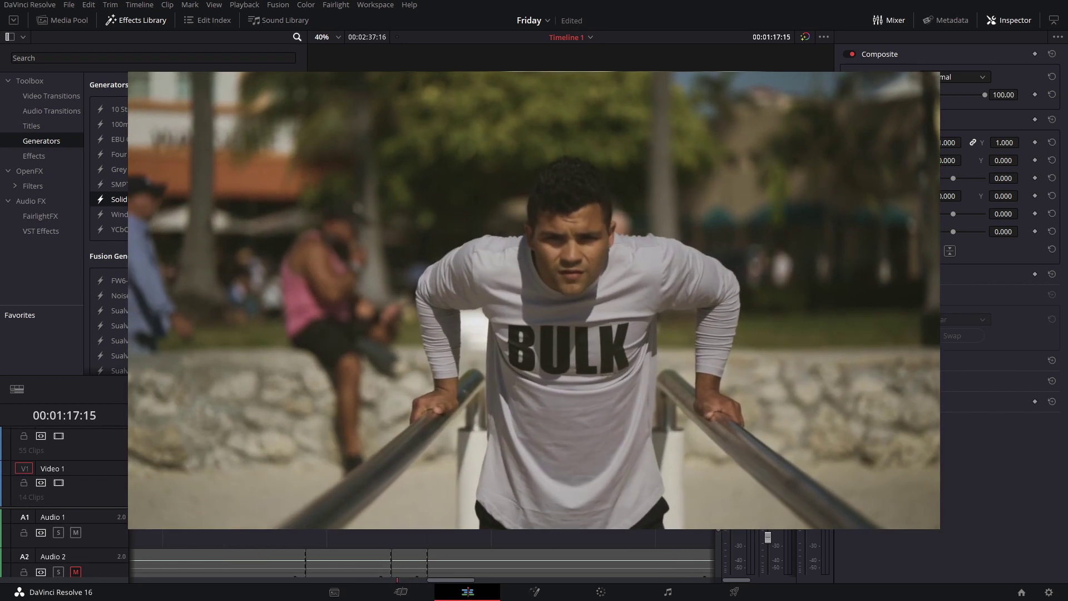
{"action": "left_click", "coordinate": [367, 421]}
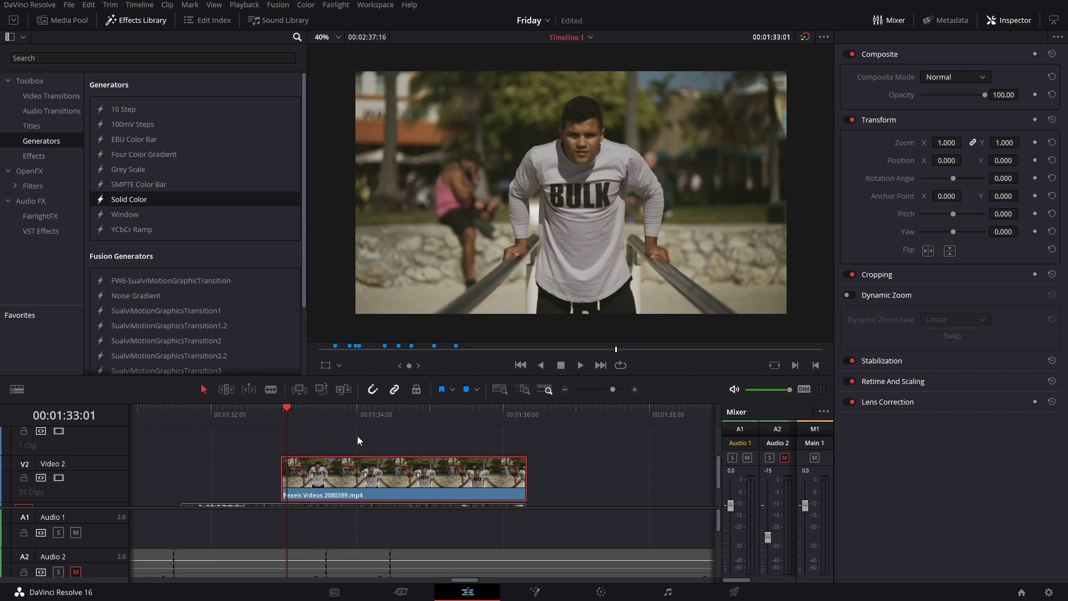
{"action": "scroll", "coordinate": [357, 438], "scroll_direction": "down", "scroll_amount": 2}
{"action": "scroll", "coordinate": [316, 434], "scroll_direction": "up", "scroll_amount": 1}
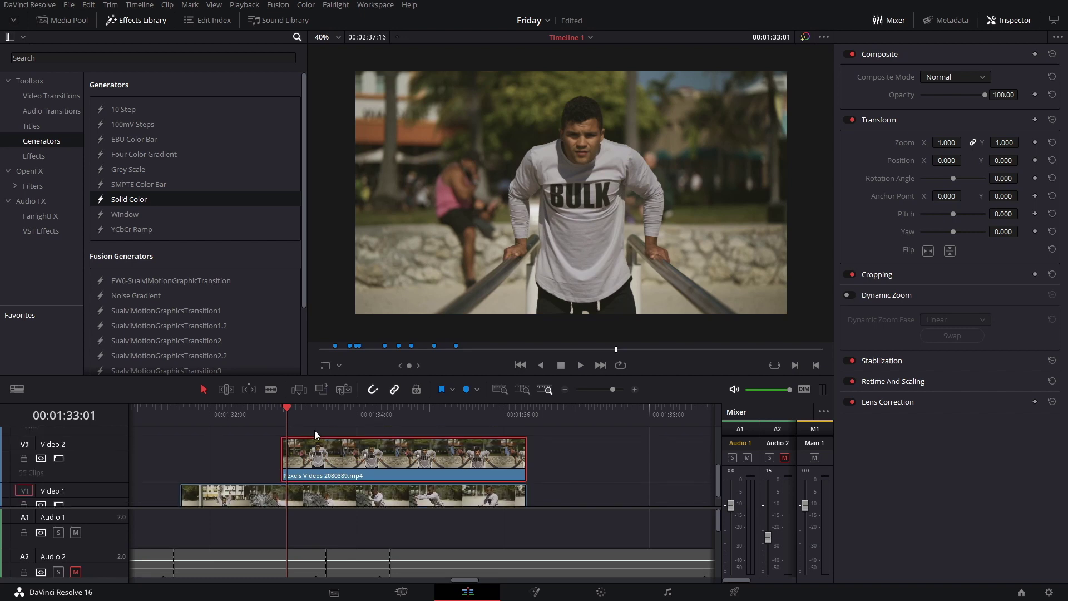
{"action": "left_click", "coordinate": [342, 421]}
{"action": "scroll", "coordinate": [402, 435], "scroll_direction": "down", "scroll_amount": 1}
{"action": "key", "text": "ctrl+b"}
Cut a two-frame slice from the Video 2 clip by splitting it at 00:01:33:21.
{"action": "key", "text": "Right"}
{"action": "key", "text": "Right"}
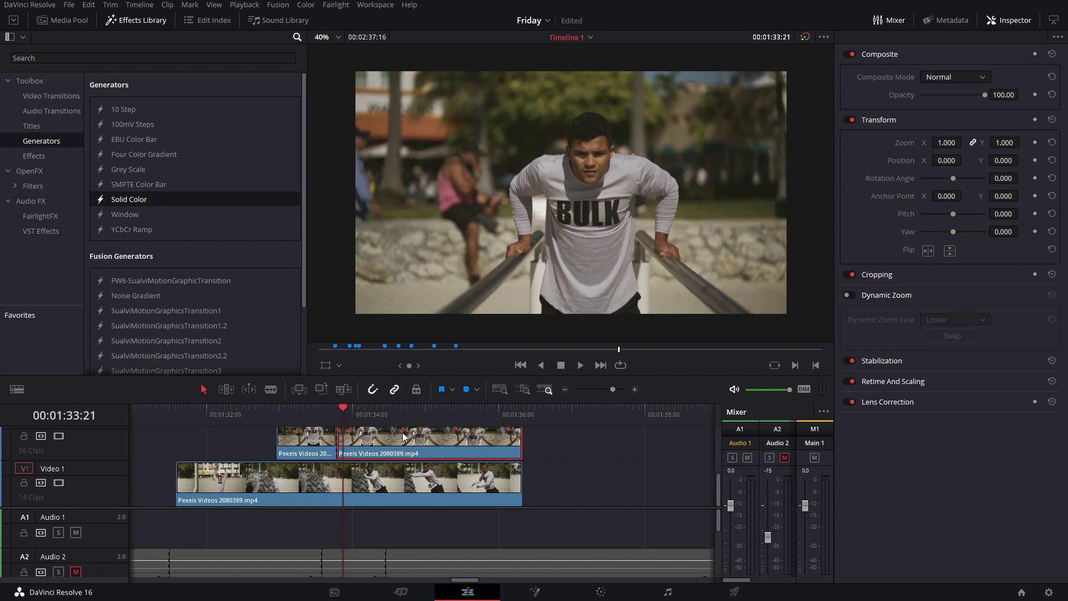
{"action": "key", "text": "ctrl+b"}
{"action": "key", "text": "space"}
{"action": "left_click", "coordinate": [340, 410]}
{"action": "key", "text": "Right"}
{"action": "key", "text": "ctrl+b"}
{"action": "key", "text": "Right"}
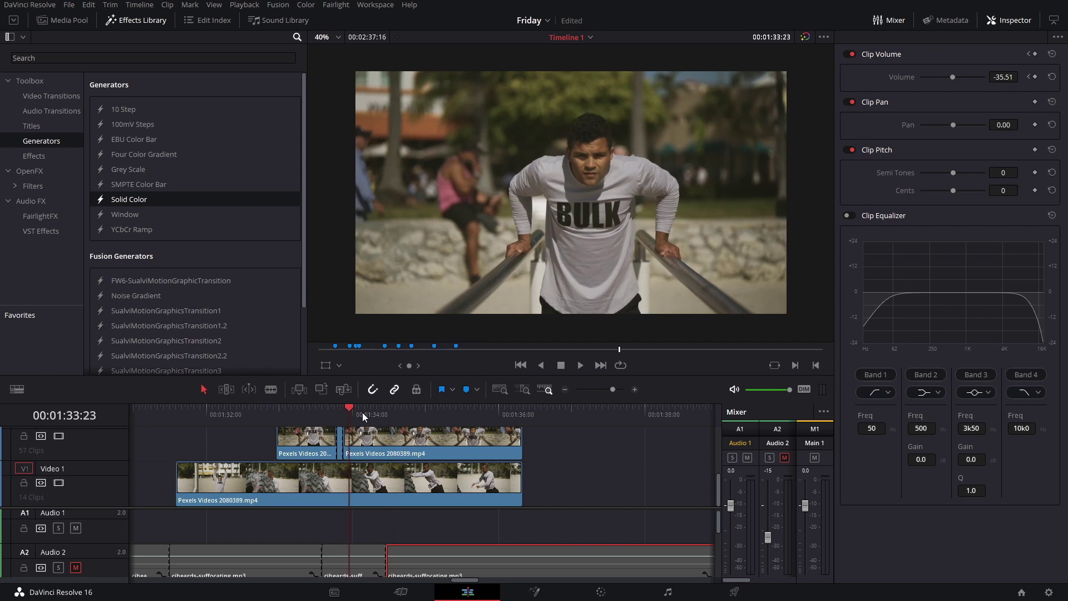
Split the remaining Video 2 clip at 00:01:33:23 and again two frames further at 00:01:34:01.
{"action": "left_click", "coordinate": [408, 442]}
{"action": "key", "text": "ctrl+b"}
{"action": "key", "text": "Right"}
{"action": "key", "text": "Right"}
{"action": "left_click", "coordinate": [426, 447]}
{"action": "key", "text": "ctrl+b"}
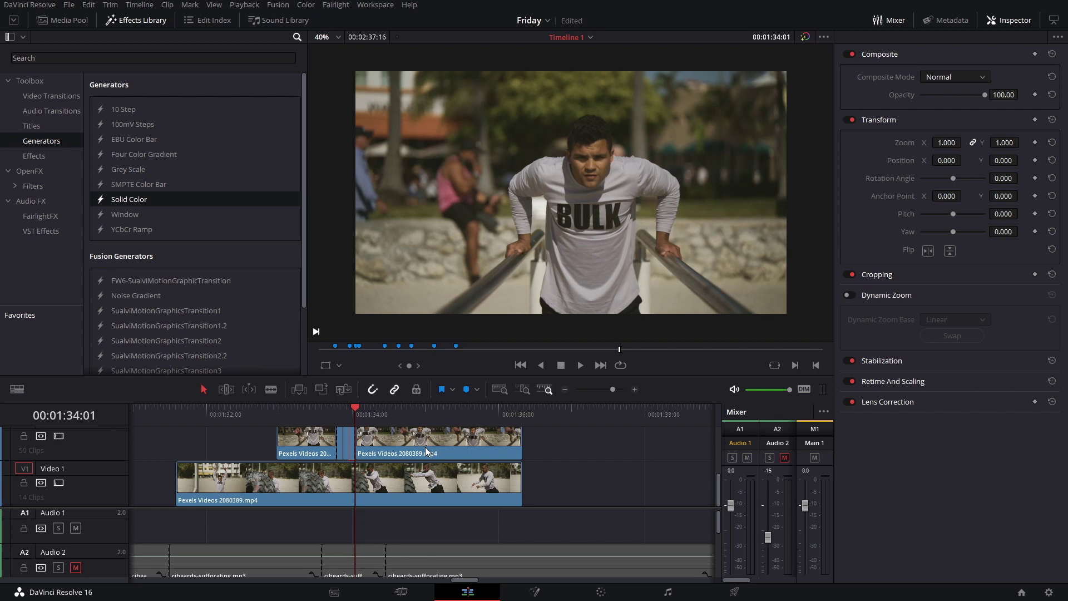
Cut three more two-frame slices from the Video 2 clip at 00:01:34:03, 00:01:34:05 and 00:01:34:07.
{"action": "key", "text": "Right"}
{"action": "key", "text": "Right"}
{"action": "left_click", "coordinate": [425, 446]}
{"action": "key", "text": "ctrl+b"}
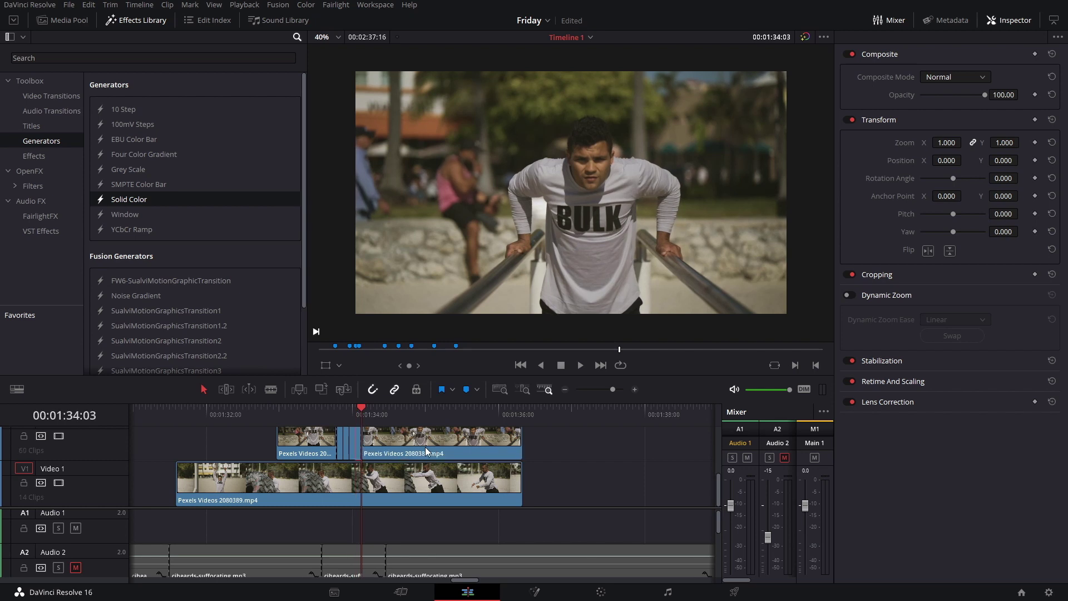
{"action": "key", "text": "Right"}
{"action": "key", "text": "Right"}
{"action": "key", "text": "ctrl+b"}
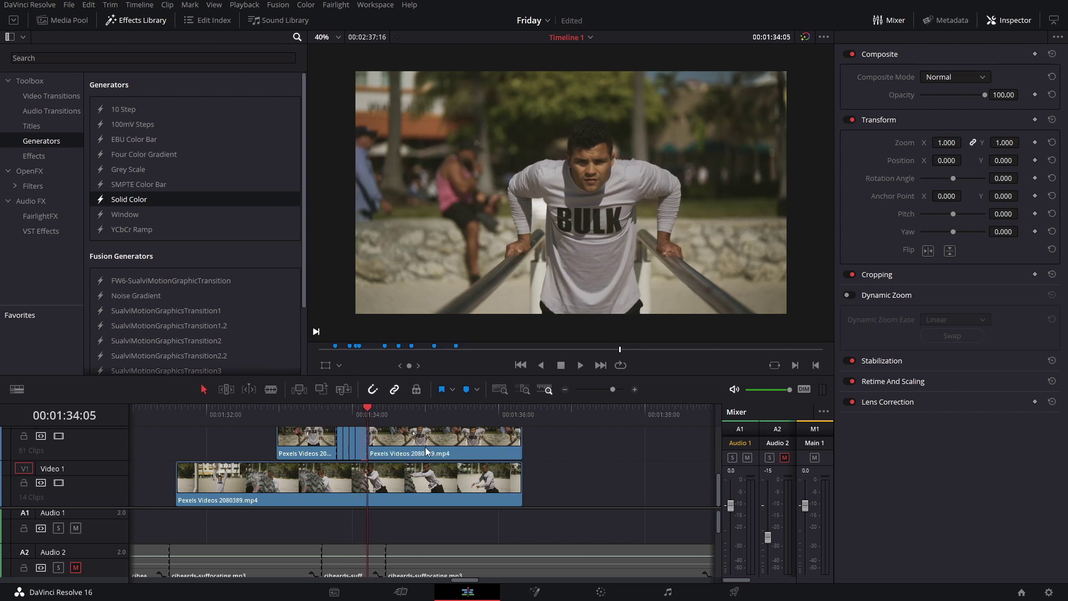
{"action": "key", "text": "Right"}
{"action": "key", "text": "Right"}
{"action": "left_click", "coordinate": [425, 446]}
{"action": "key", "text": "ctrl+b"}
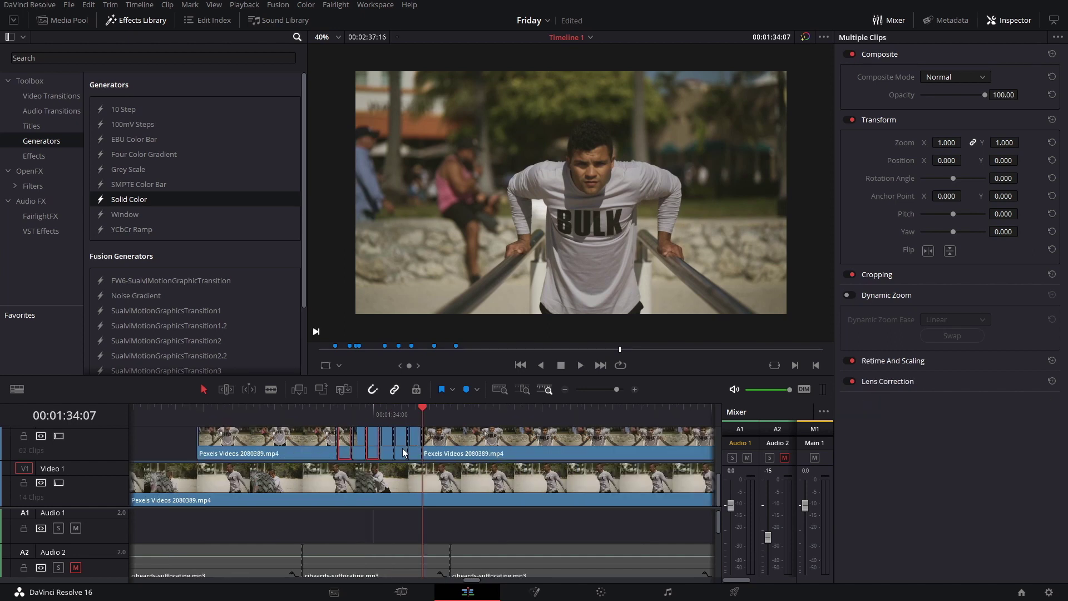
Set the zoom of the first two-frame slice on Video 2, starting at 00:01:33:19, to 1.1.
{"action": "left_click", "coordinate": [402, 449], "text": "ctrl"}
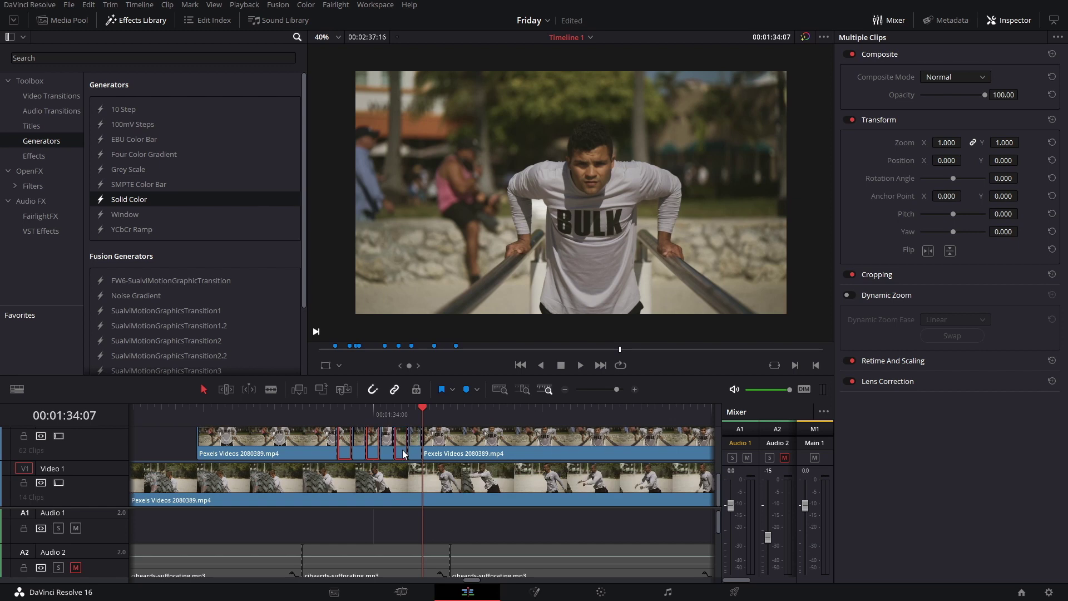
{"action": "left_click", "coordinate": [339, 417]}
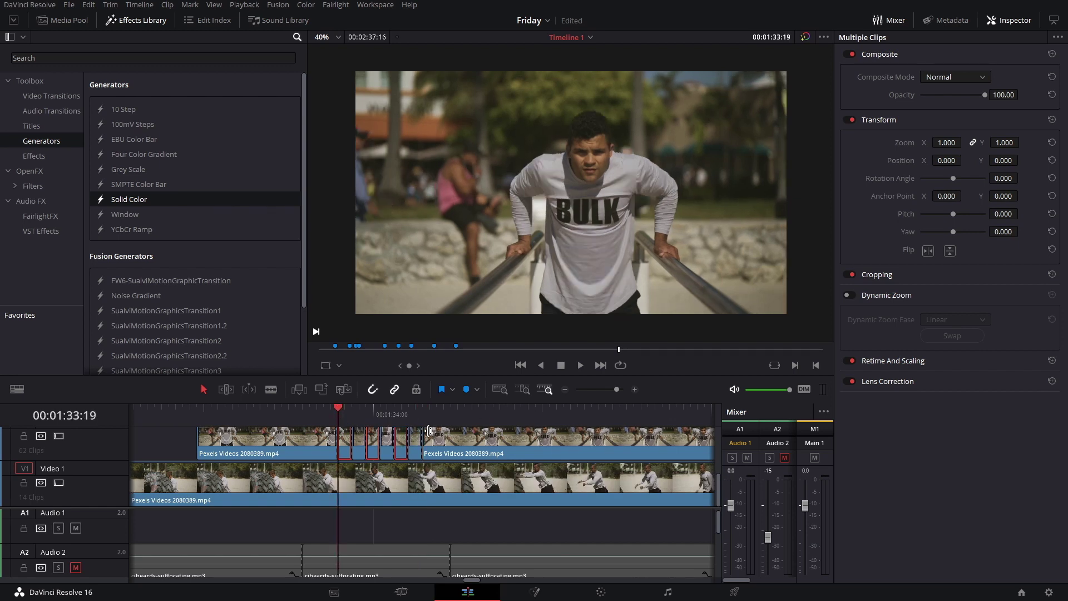
{"action": "left_click", "coordinate": [311, 449]}
{"action": "left_click", "coordinate": [344, 452]}
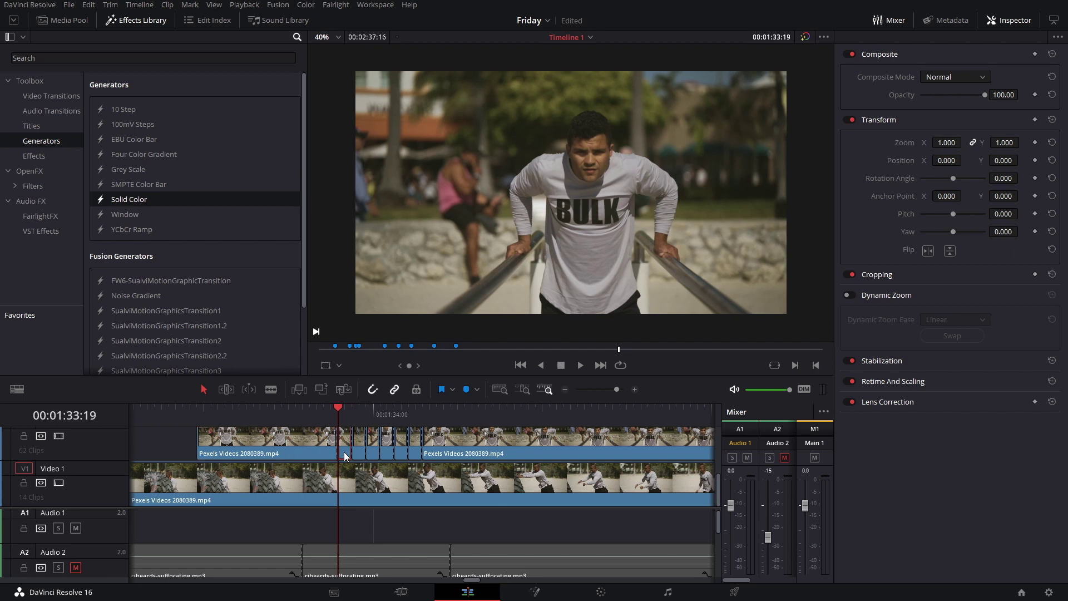
{"action": "left_click", "coordinate": [944, 142]}
{"action": "type", "text": "1.1"}
{"action": "key", "text": "Return"}
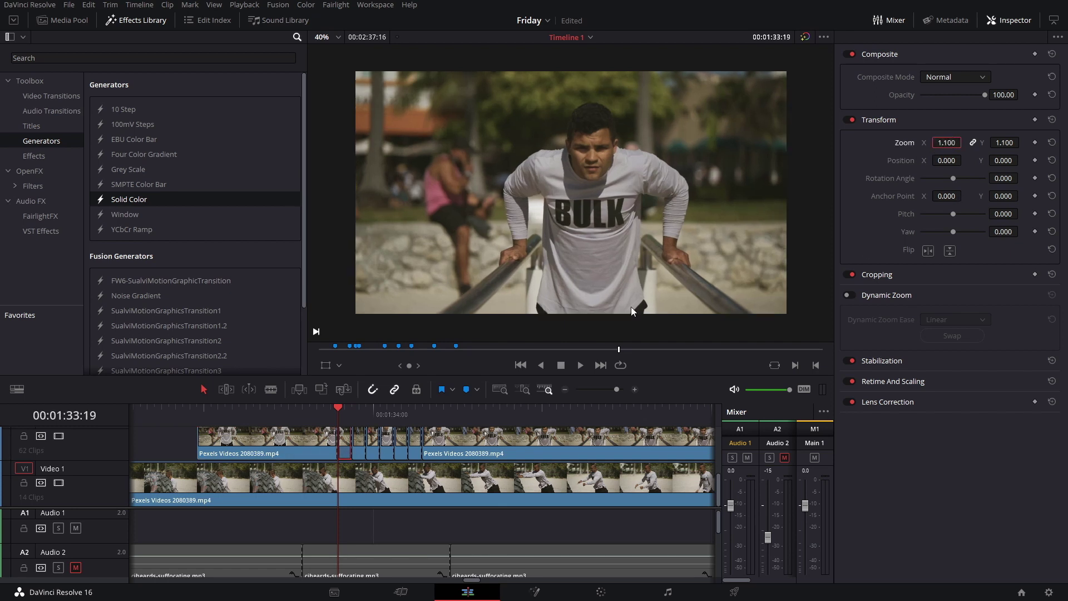
Set the zoom of the third two-frame slice on Video 2, starting at 00:01:33:23, to 1.2.
{"action": "left_click", "coordinate": [377, 450]}
{"action": "left_click", "coordinate": [372, 416]}
{"action": "left_click", "coordinate": [359, 423]}
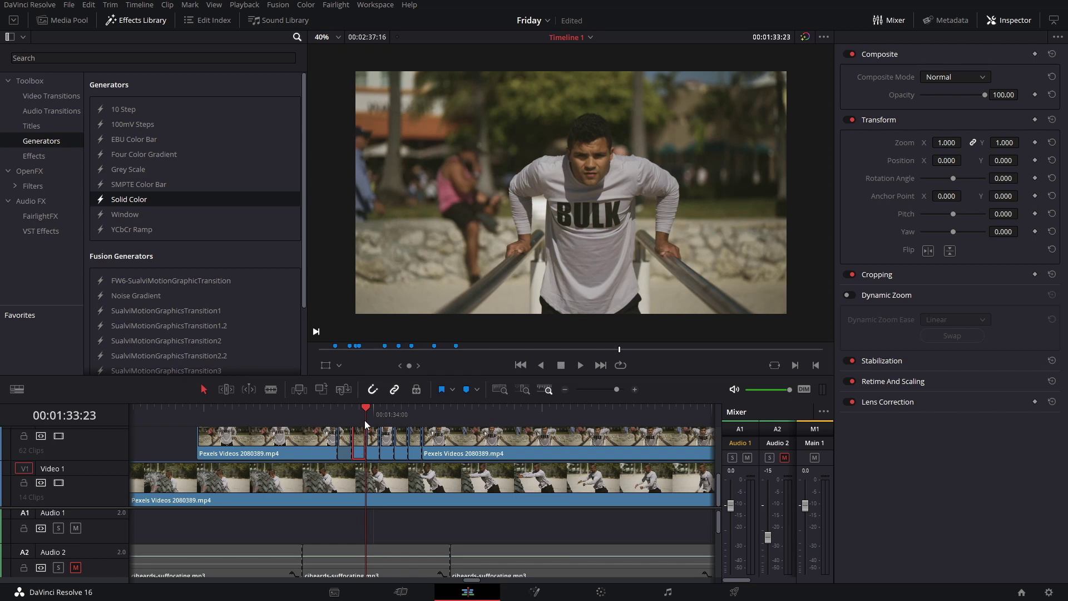
{"action": "left_click", "coordinate": [373, 437]}
{"action": "double_click", "coordinate": [948, 142]}
{"action": "type", "text": "1.2"}
{"action": "key", "text": "Return"}
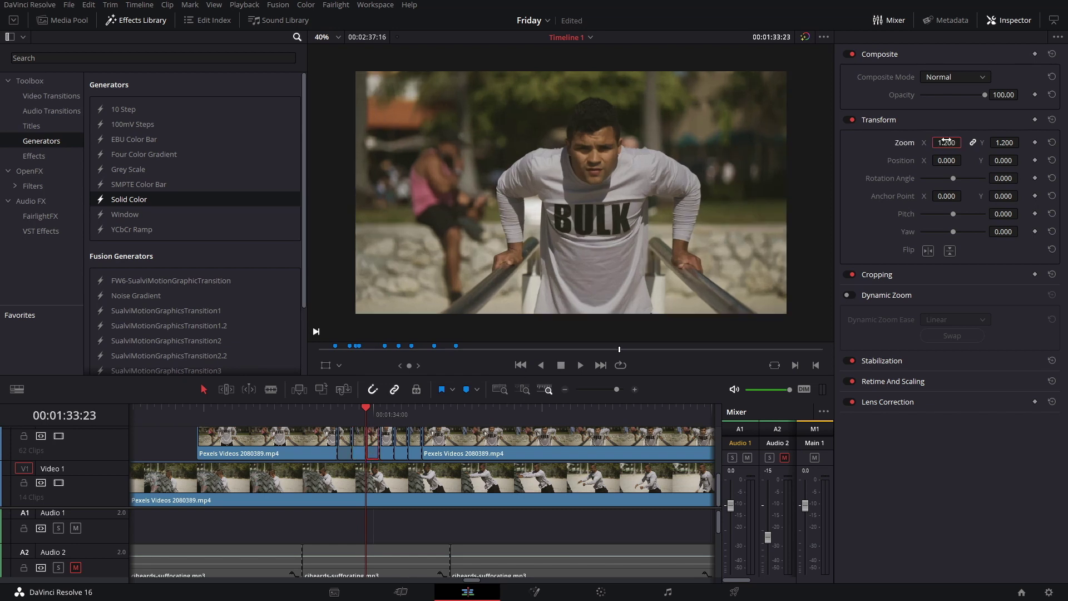
Set the zoom of the fifth two-frame slice on Video 2, starting at 00:01:34:03, to 1.5.
{"action": "left_click", "coordinate": [402, 437]}
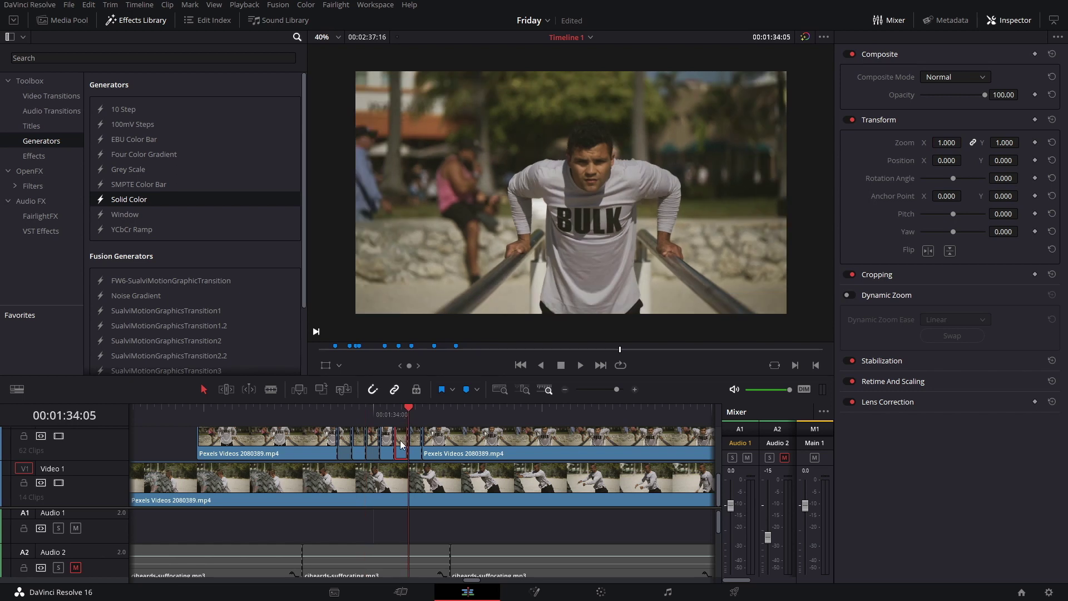
{"action": "left_click", "coordinate": [945, 144]}
{"action": "type", "text": "1.5"}
{"action": "key", "text": "Return"}
Set the composite mode of the first two-frame slice, at 00:01:33:19, to Color Dodge and view its next frame.
{"action": "left_click", "coordinate": [346, 413]}
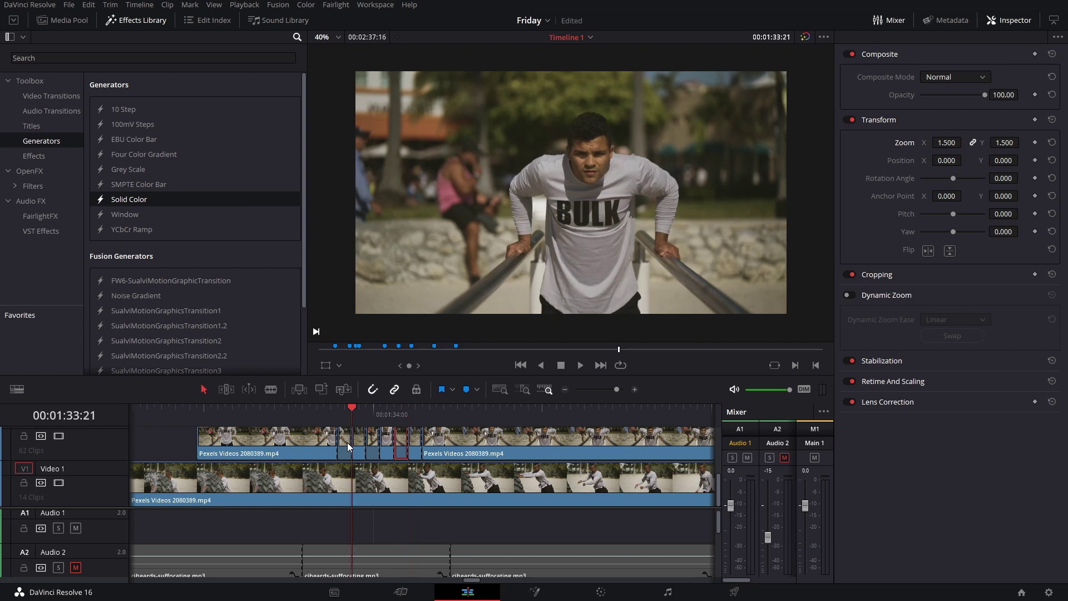
{"action": "left_click", "coordinate": [339, 413]}
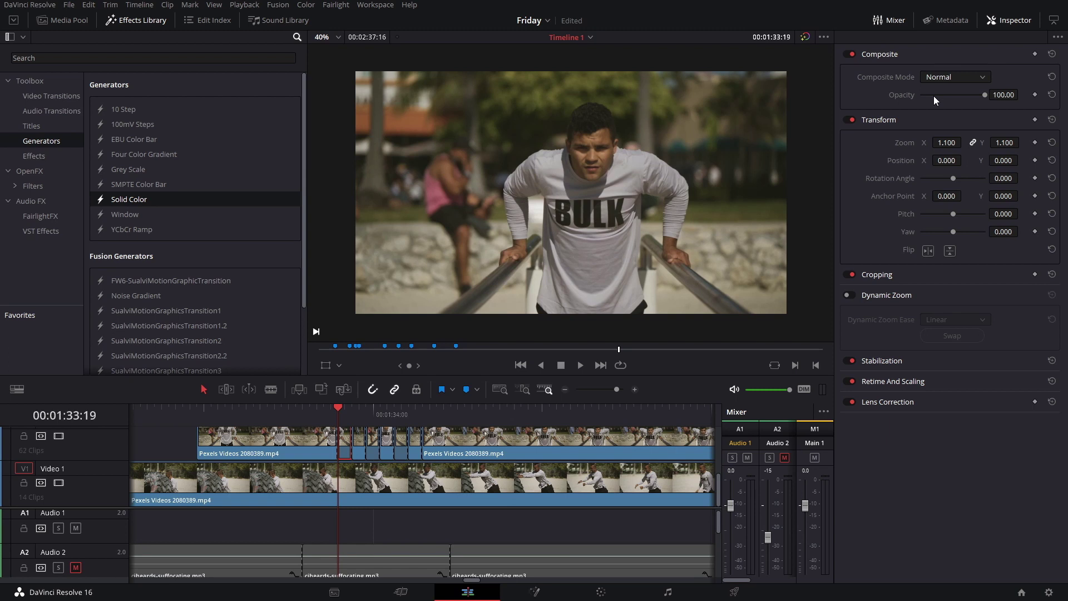
{"action": "left_click", "coordinate": [949, 77]}
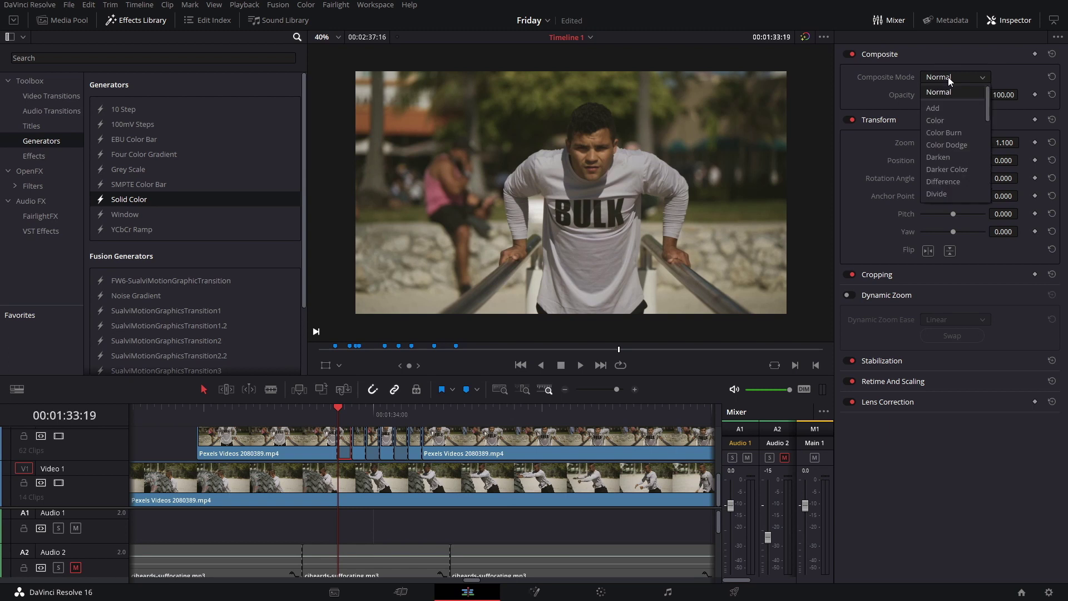
{"action": "left_click", "coordinate": [958, 144]}
{"action": "key", "text": "Right"}
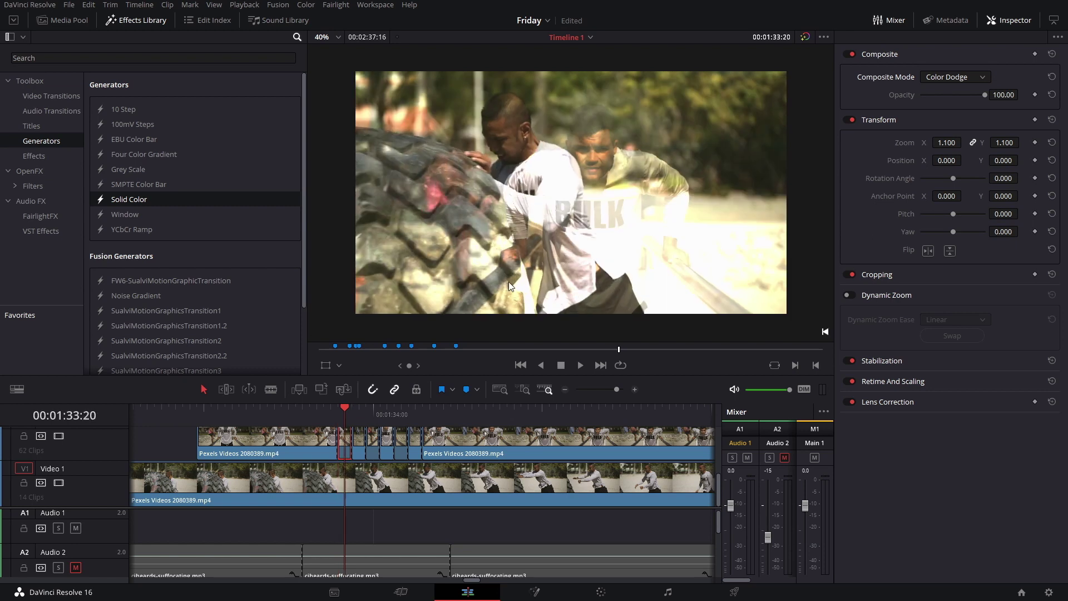
{"action": "left_click", "coordinate": [376, 491]}
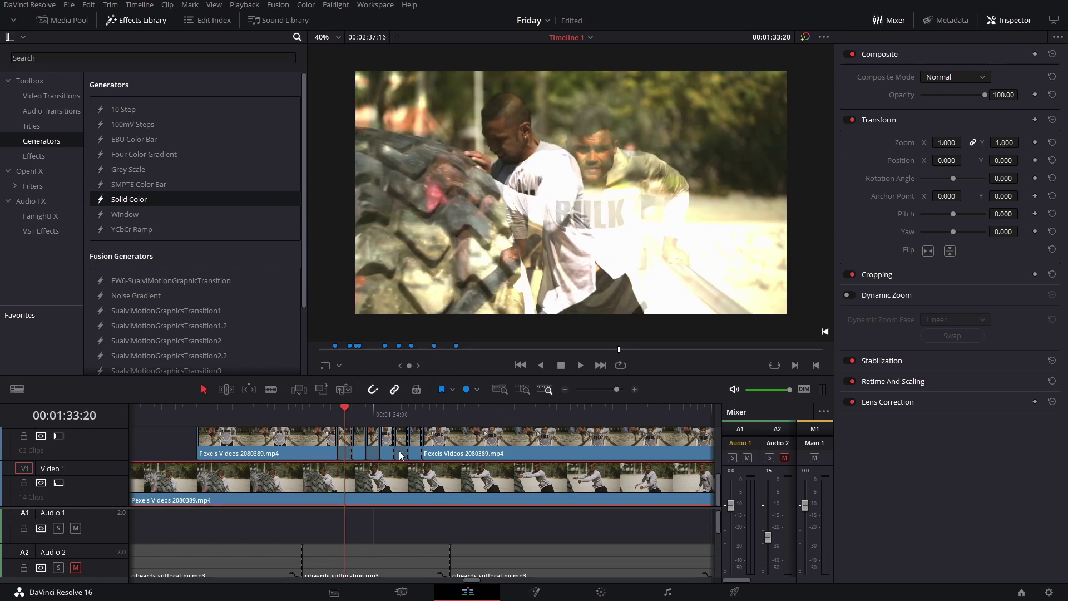
Set the composite mode of the third two-frame slice on Video 2, starting at 00:01:33:23, to Color Dodge.
{"action": "left_click", "coordinate": [341, 410]}
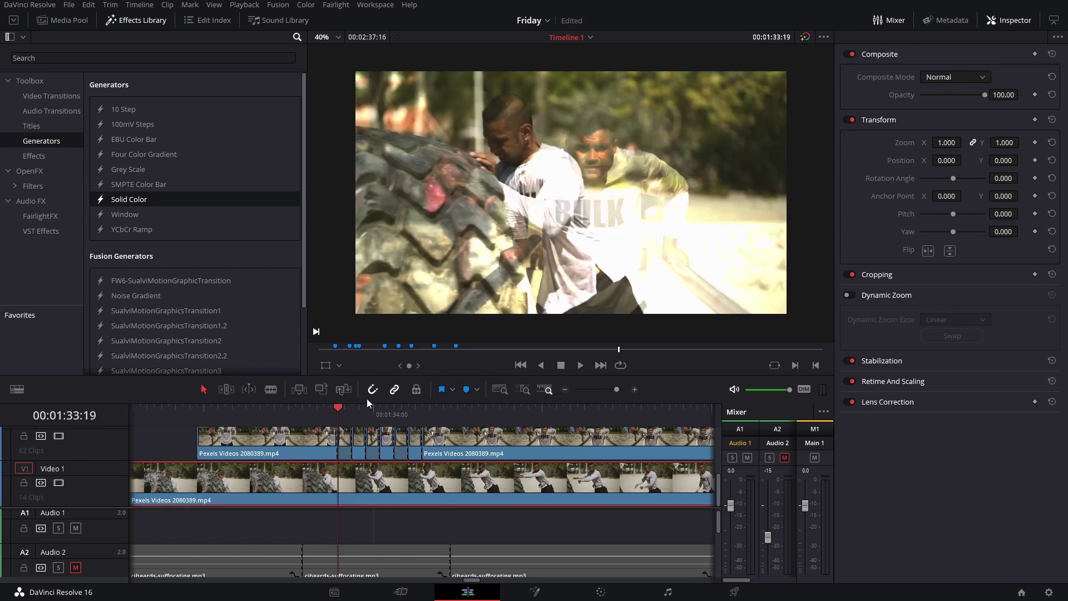
{"action": "left_click", "coordinate": [349, 452]}
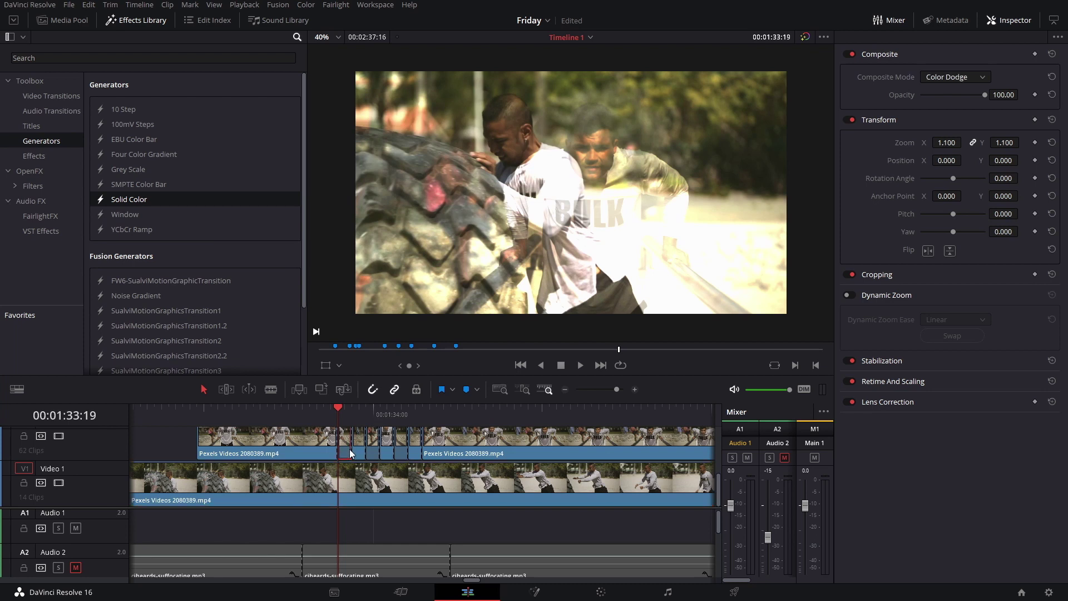
{"action": "left_click", "coordinate": [368, 451]}
{"action": "left_click", "coordinate": [932, 78]}
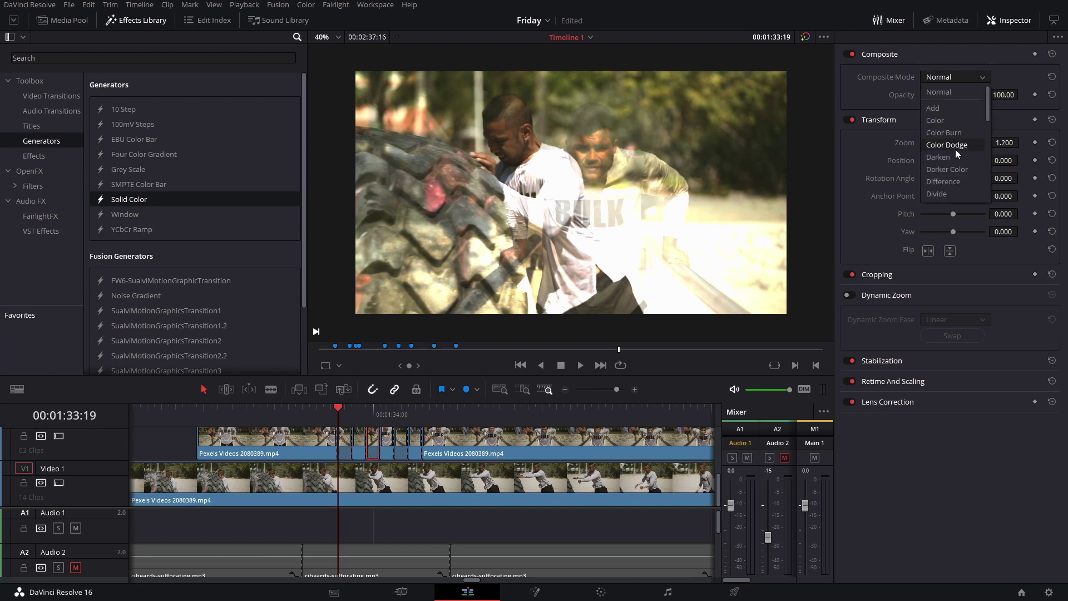
{"action": "left_click", "coordinate": [959, 146]}
Set the composite mode of the fifth two-frame slice on Video 2, starting at 00:01:34:03, to Color Dodge.
{"action": "left_click", "coordinate": [403, 455]}
{"action": "left_click", "coordinate": [953, 77]}
{"action": "left_click", "coordinate": [949, 145]}
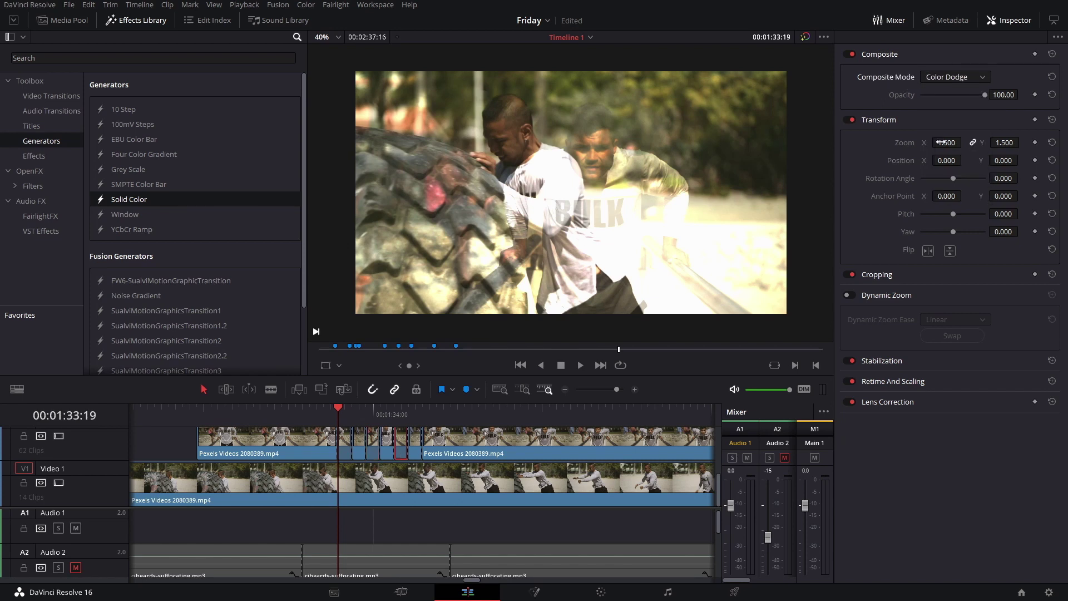
Enable Dynamic Zoom on the first two-frame slice, at 00:01:33:19, with its ease set to Ease In.
{"action": "left_click", "coordinate": [343, 458]}
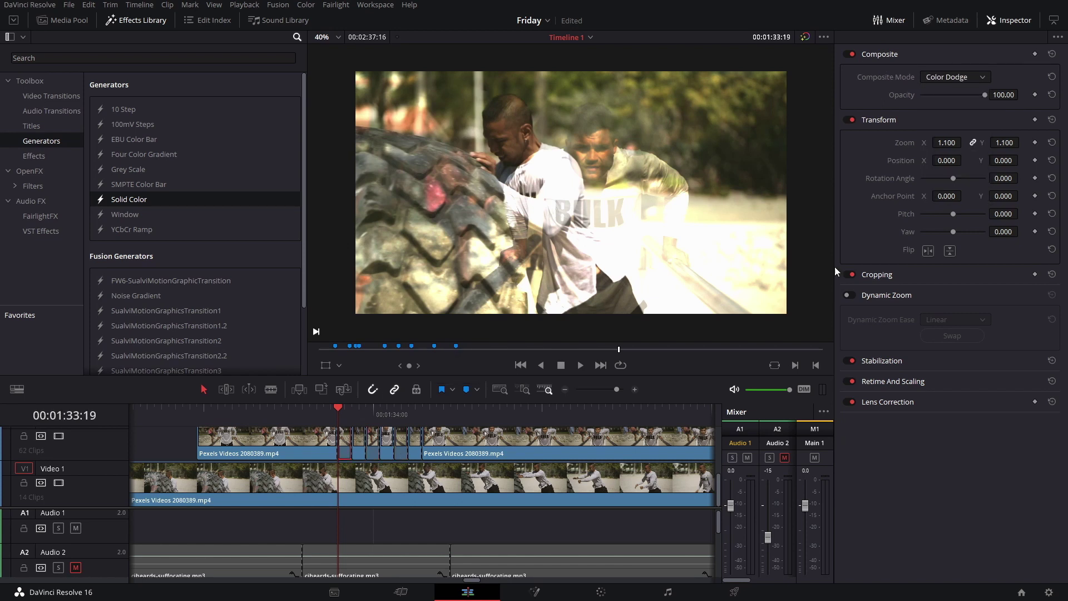
{"action": "left_click", "coordinate": [849, 296]}
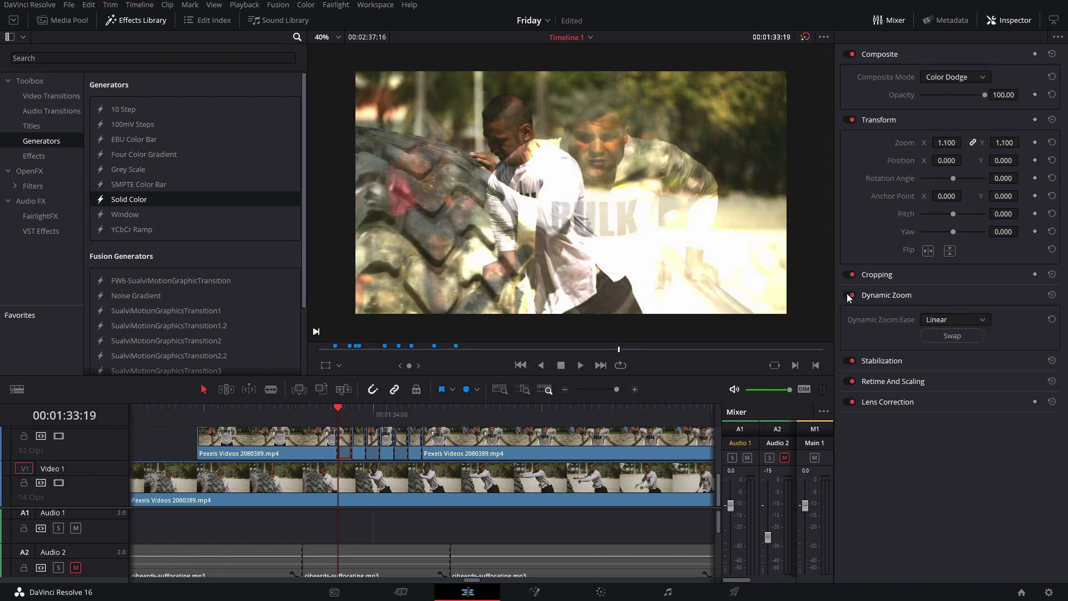
{"action": "left_click", "coordinate": [958, 319]}
{"action": "left_click", "coordinate": [960, 342]}
Enable Dynamic Zoom with Ease In on the third two-frame slice, at 00:01:33:23, and play the timeline from there.
{"action": "left_click", "coordinate": [377, 454]}
{"action": "left_click", "coordinate": [376, 422]}
{"action": "left_click", "coordinate": [367, 421]}
{"action": "left_click", "coordinate": [851, 294]}
{"action": "left_click", "coordinate": [945, 320]}
{"action": "left_click", "coordinate": [956, 349]}
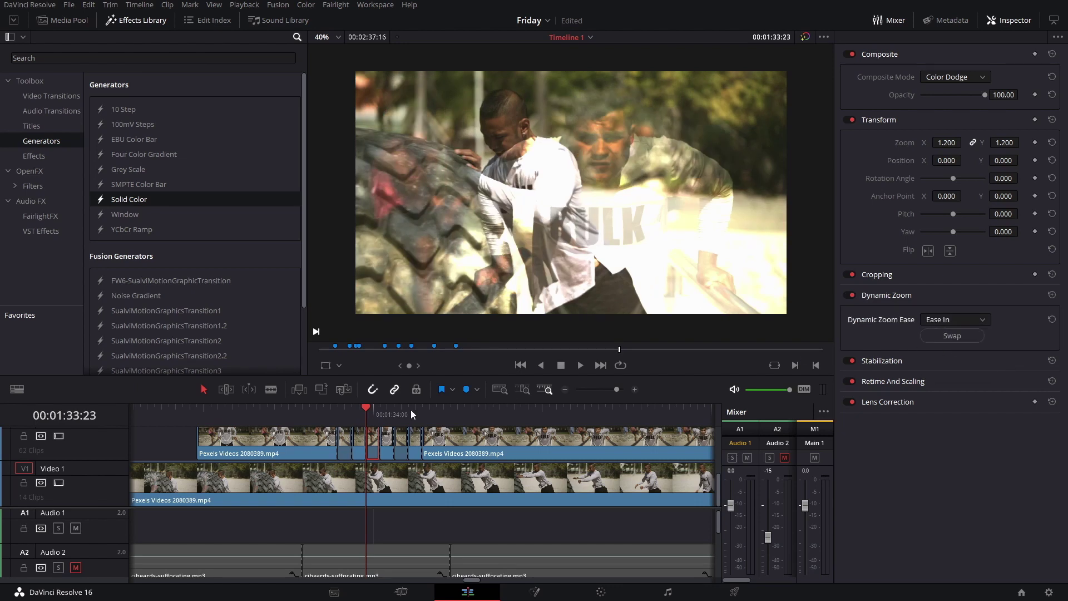
{"action": "key", "text": "space"}
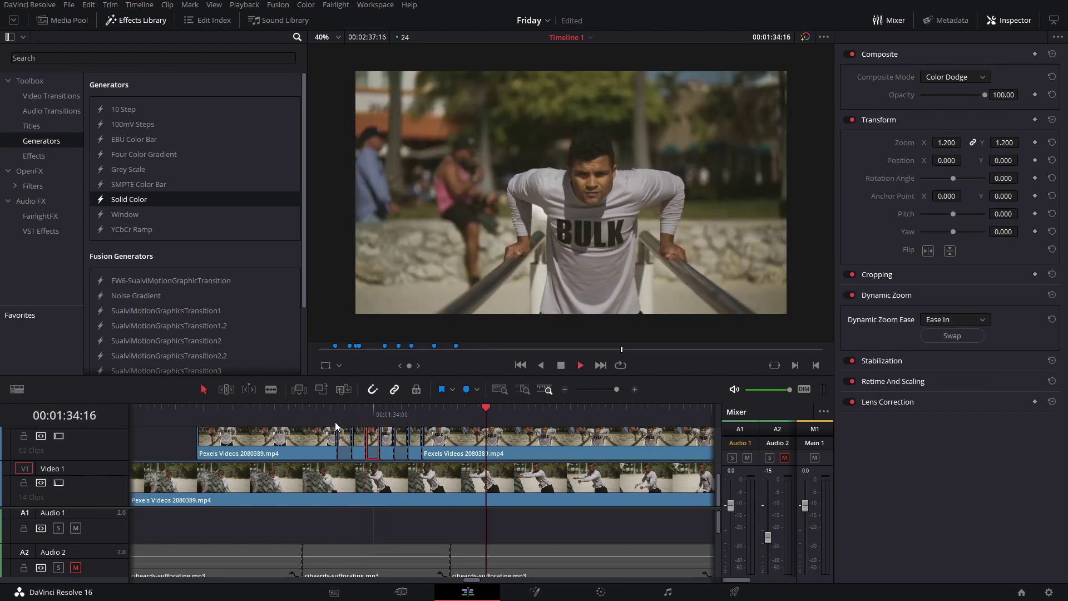
Enable Dynamic Zoom on the fifth two-frame slice, at 00:01:34:03, with its ease set to Ease Out.
{"action": "left_click", "coordinate": [309, 423]}
{"action": "left_click", "coordinate": [400, 452]}
{"action": "left_click", "coordinate": [848, 295]}
{"action": "left_click", "coordinate": [949, 319]}
{"action": "left_click", "coordinate": [959, 355]}
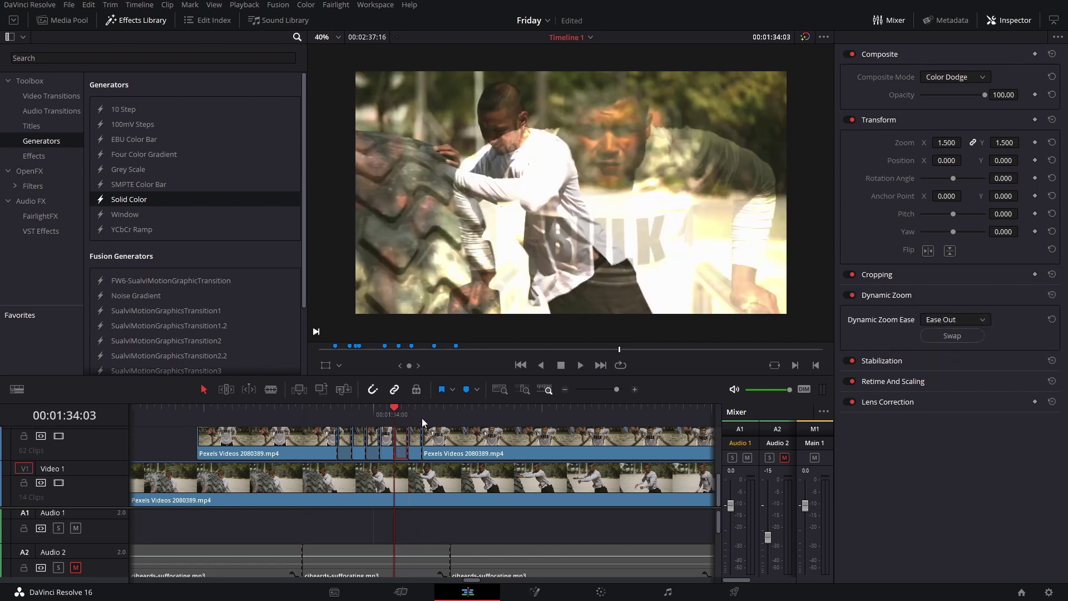
Play back the flicker section several times from around 00:01:33:14 to review the sliced parallel-bars clip over the Video 1 clip.
{"action": "left_click", "coordinate": [316, 415]}
{"action": "left_click", "coordinate": [406, 496]}
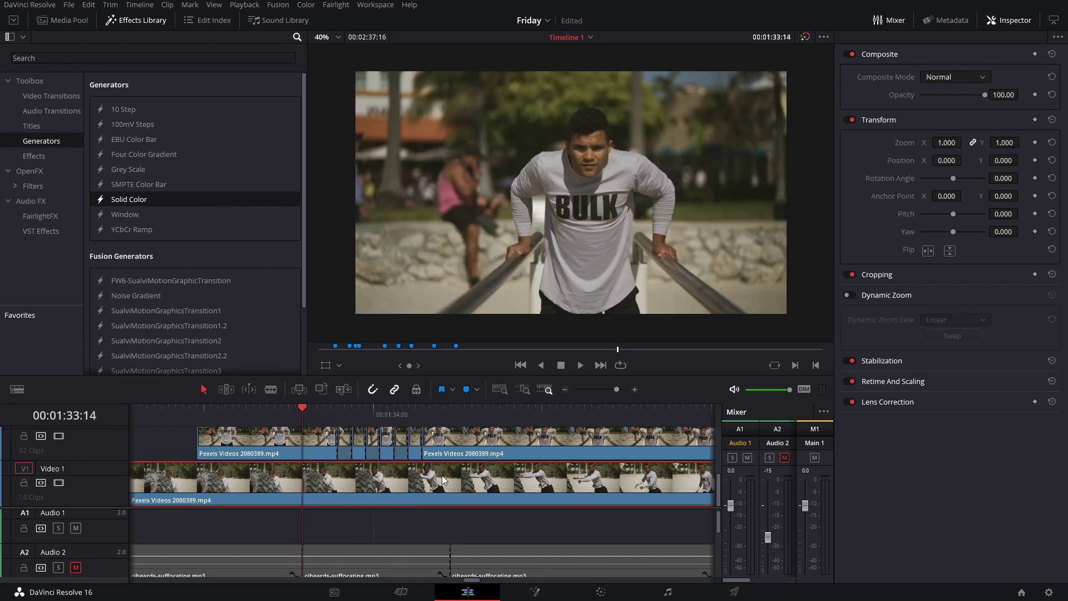
{"action": "key", "text": "space"}
{"action": "left_click_drag", "start_coordinate": [378, 421], "coordinate": [320, 407]}
{"action": "key", "text": "space"}
{"action": "key", "text": "space"}
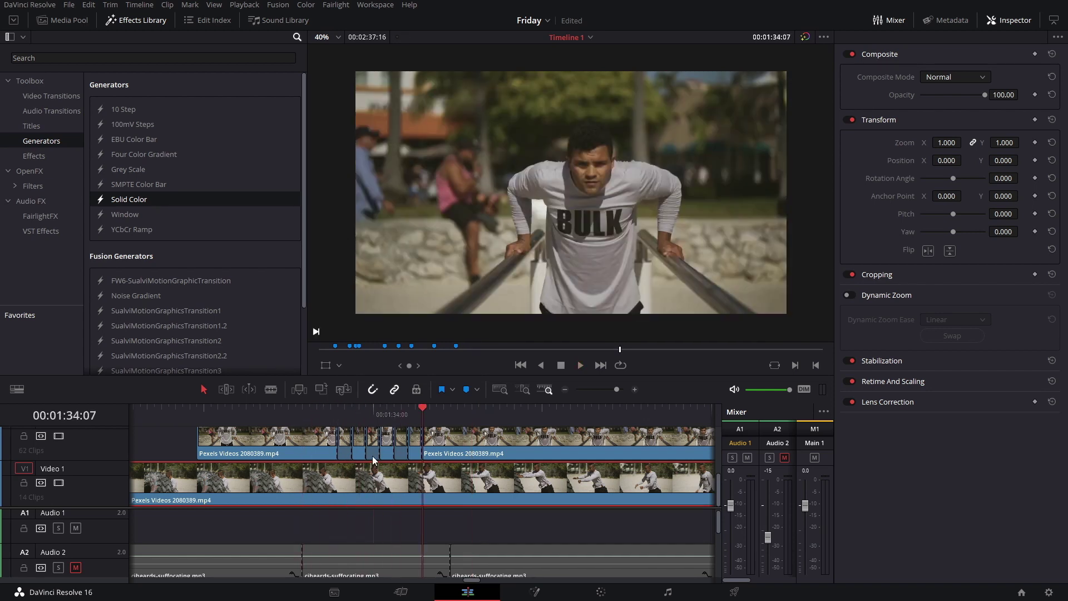
{"action": "scroll", "coordinate": [526, 445], "scroll_direction": "down", "scroll_amount": 2}
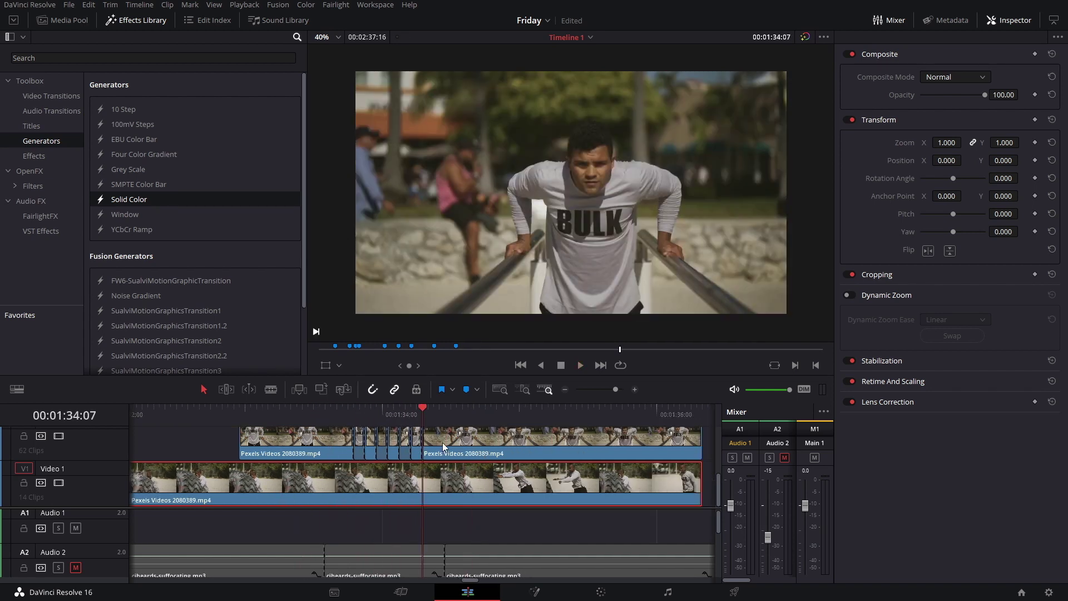
{"action": "key", "text": "ctrl+minus"}
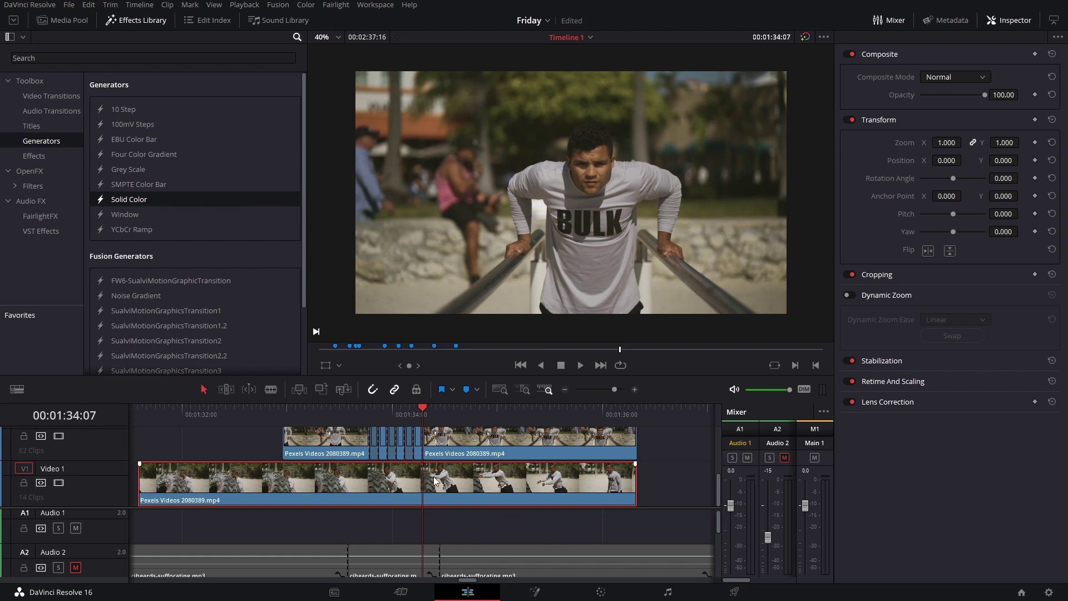
{"action": "key", "text": "Up"}
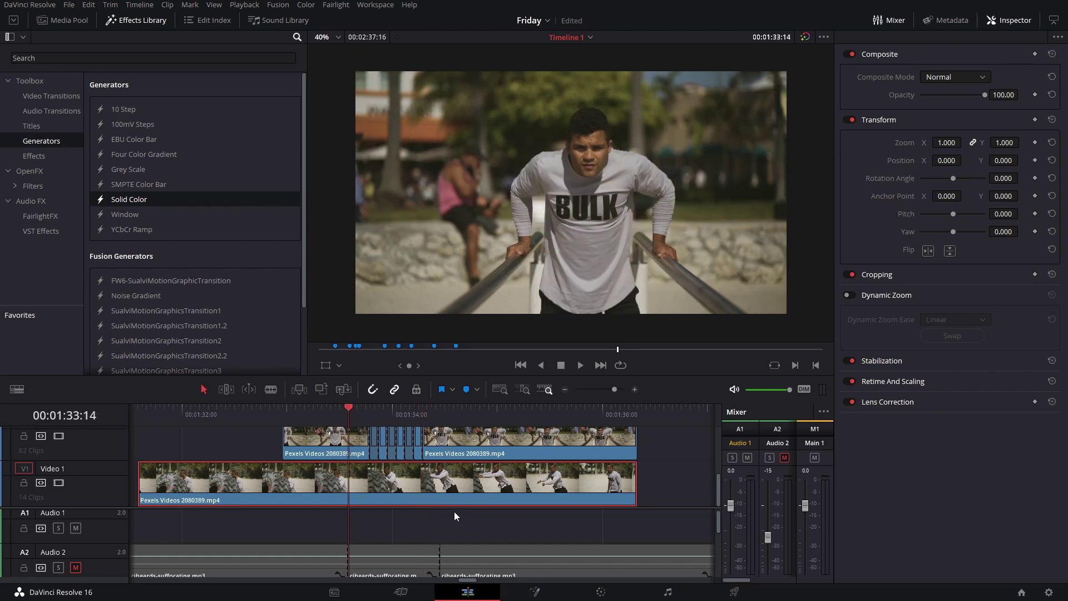
{"action": "key", "text": "space"}
{"action": "key", "text": "space"}
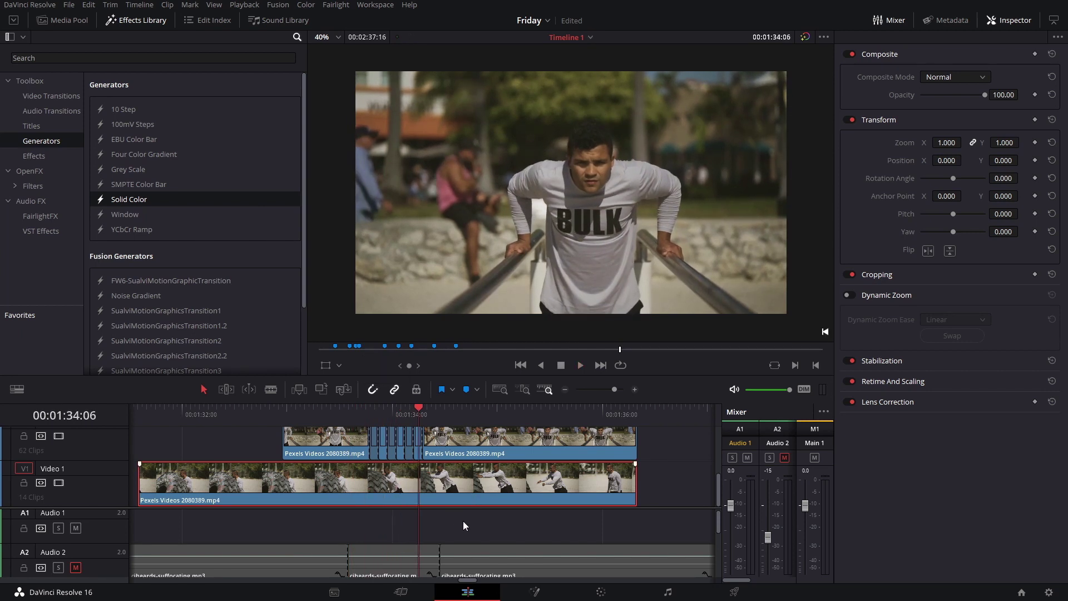
{"action": "left_click", "coordinate": [372, 410]}
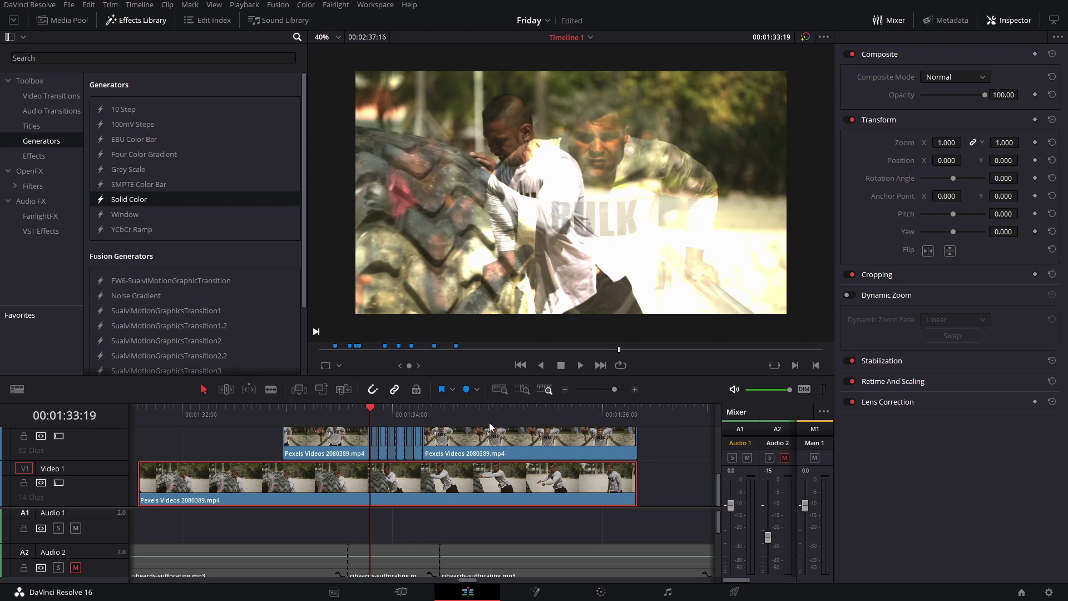
{"action": "key", "text": "space"}
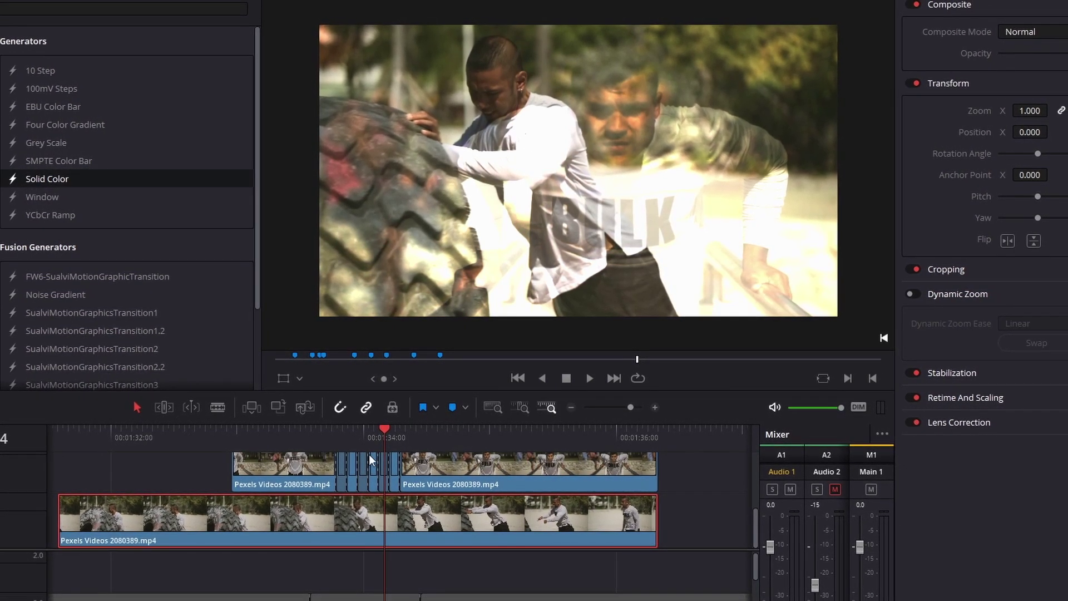
Select the first two-frame slice, at 00:01:33:19, and examine its composite, zoom and Dynamic Zoom settings.
{"action": "left_click", "coordinate": [338, 439]}
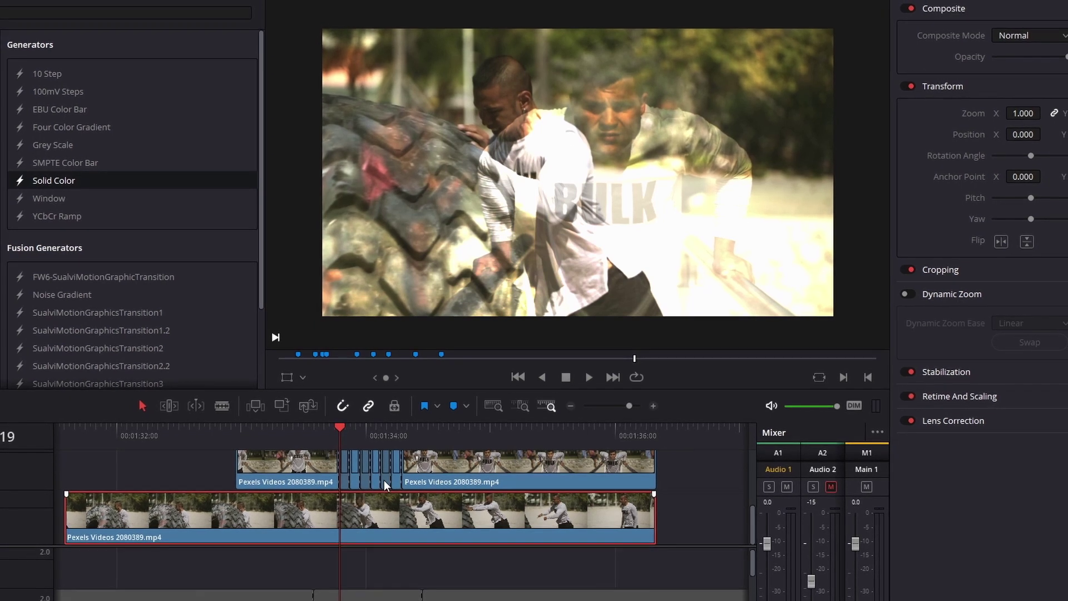
{"action": "left_click_drag", "start_coordinate": [349, 504], "coordinate": [417, 483]}
{"action": "left_click", "coordinate": [418, 479]}
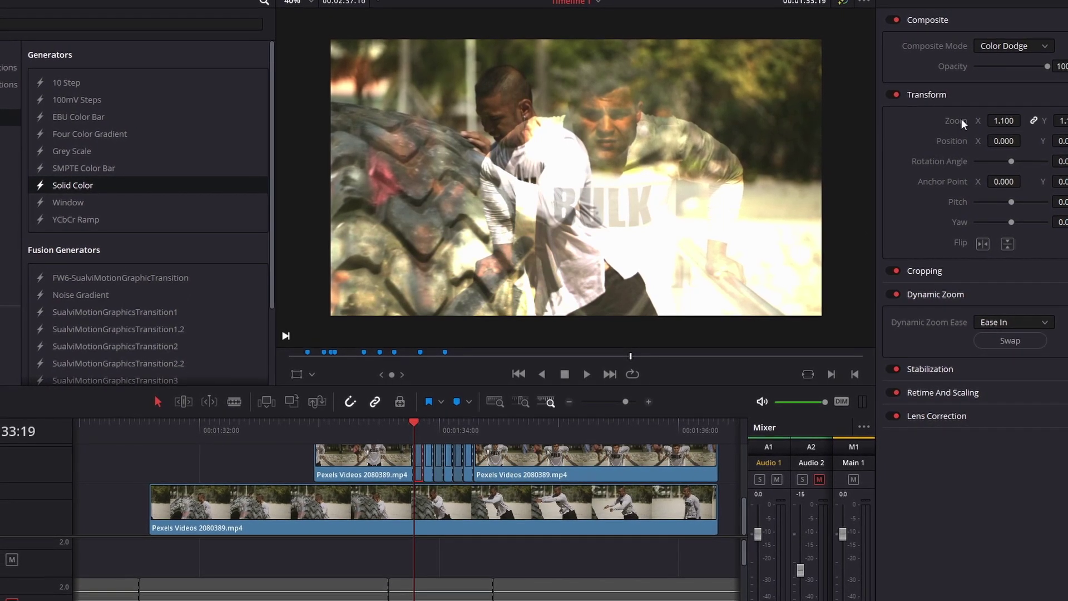